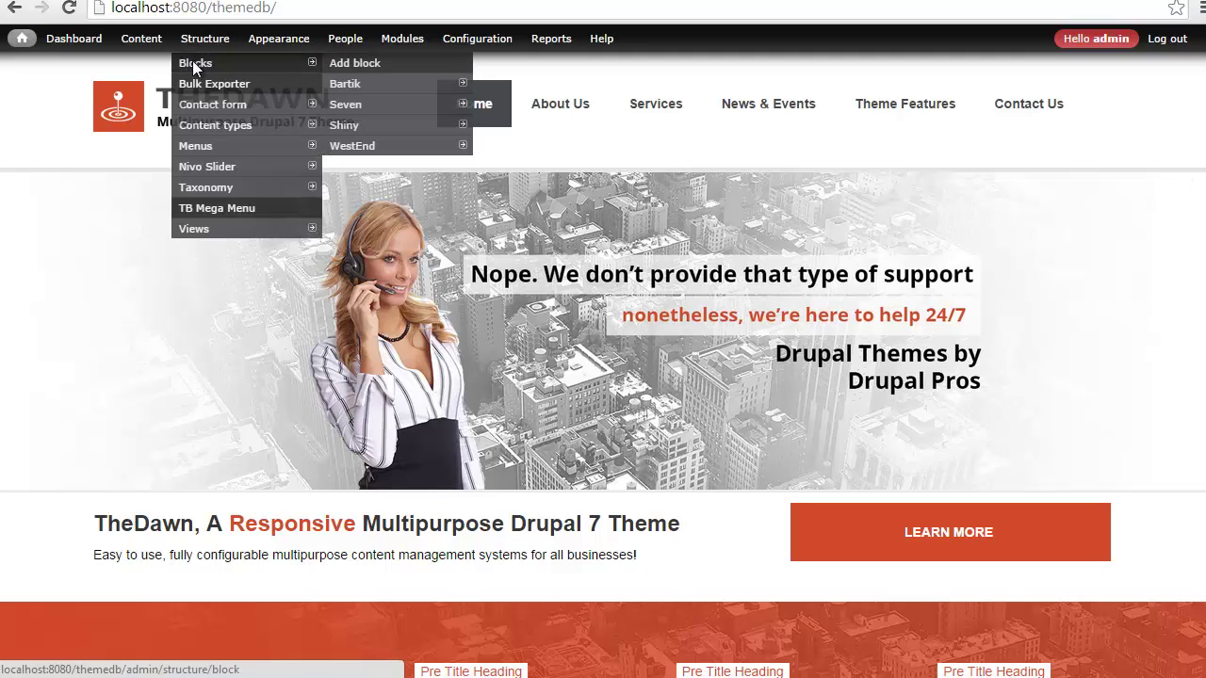
# Open the Blocks administration page for the TheDawn theme via Structure.
pyautogui.click(192, 61)
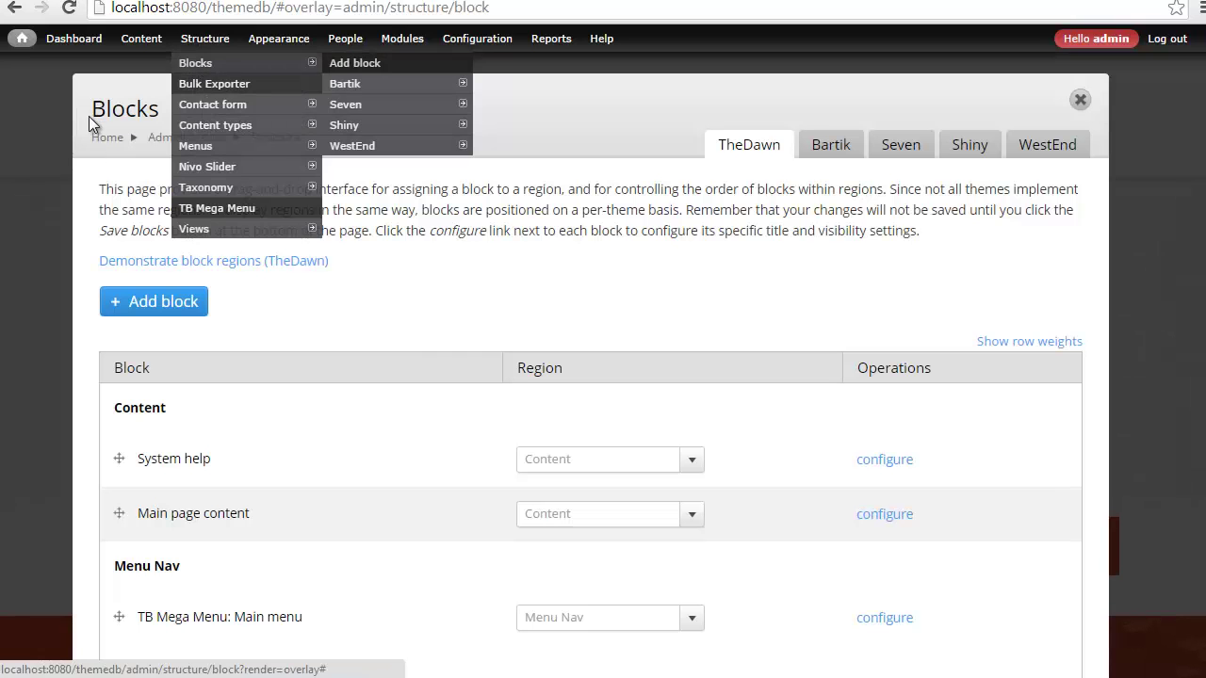
# Show TheDawn's block region demonstration and point out the Menu Nav, page header and Banner regions.
pyautogui.click(205, 261)
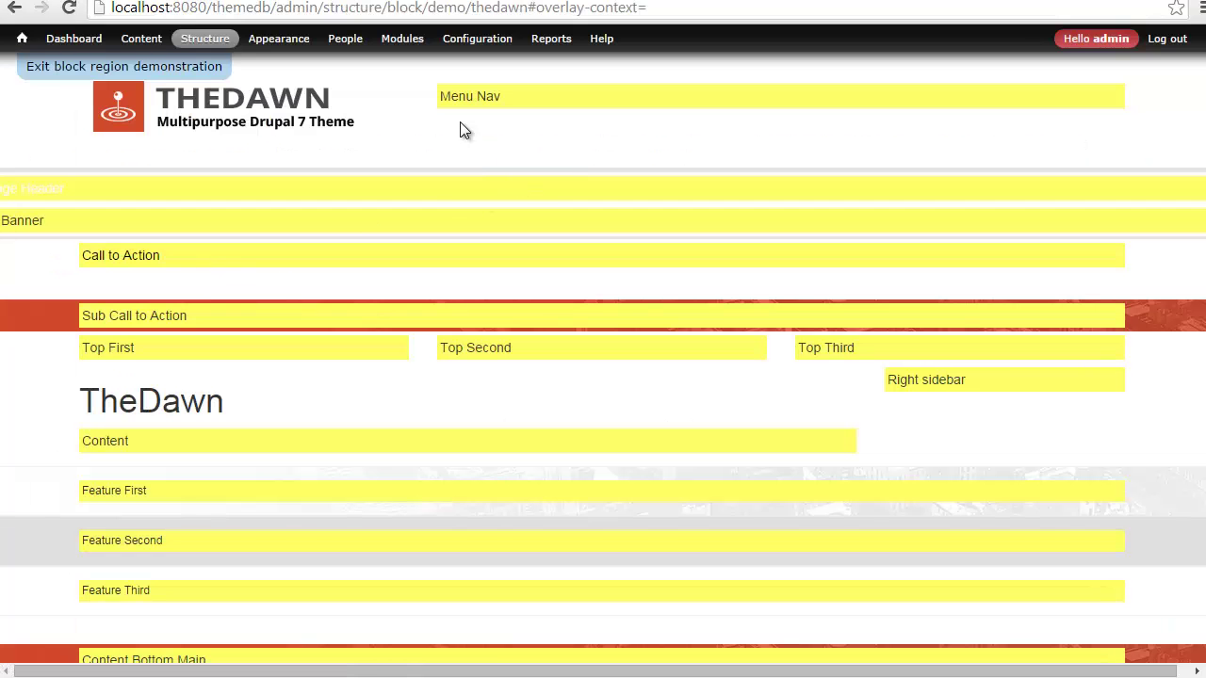
pyautogui.moveTo(443, 101); pyautogui.dragTo(508, 98)
pyautogui.click(487, 96)
pyautogui.moveTo(500, 97); pyautogui.dragTo(437, 97)
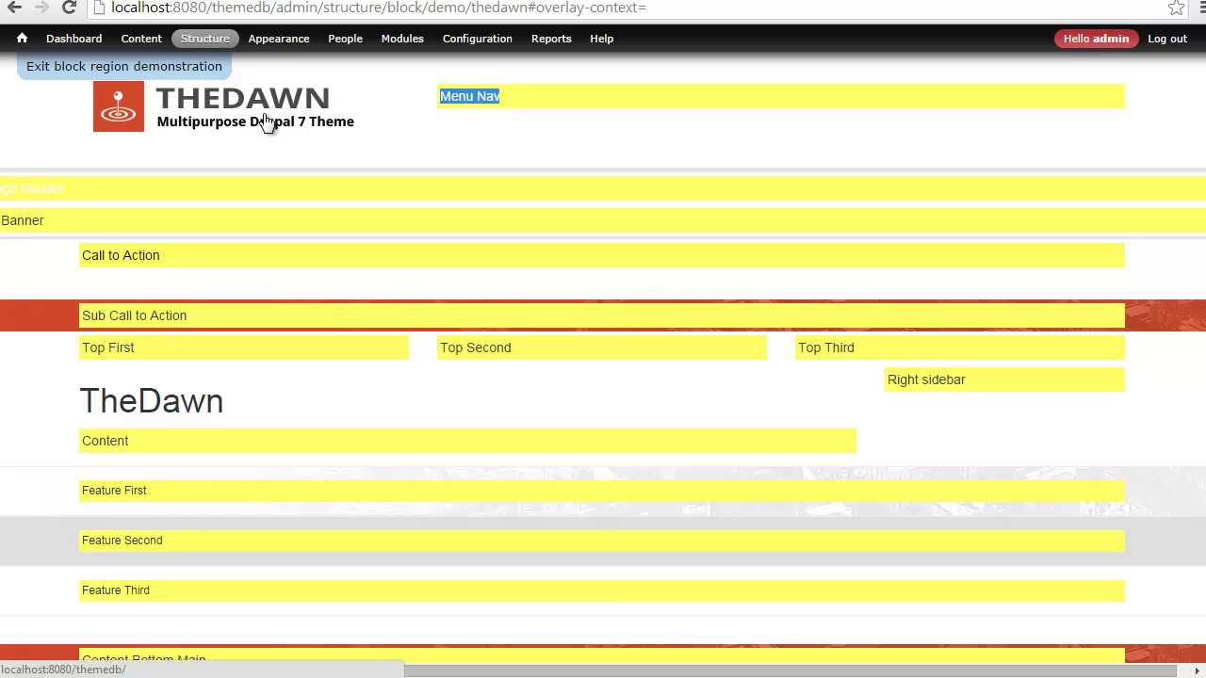
pyautogui.moveTo(64, 189); pyautogui.dragTo(2, 188)
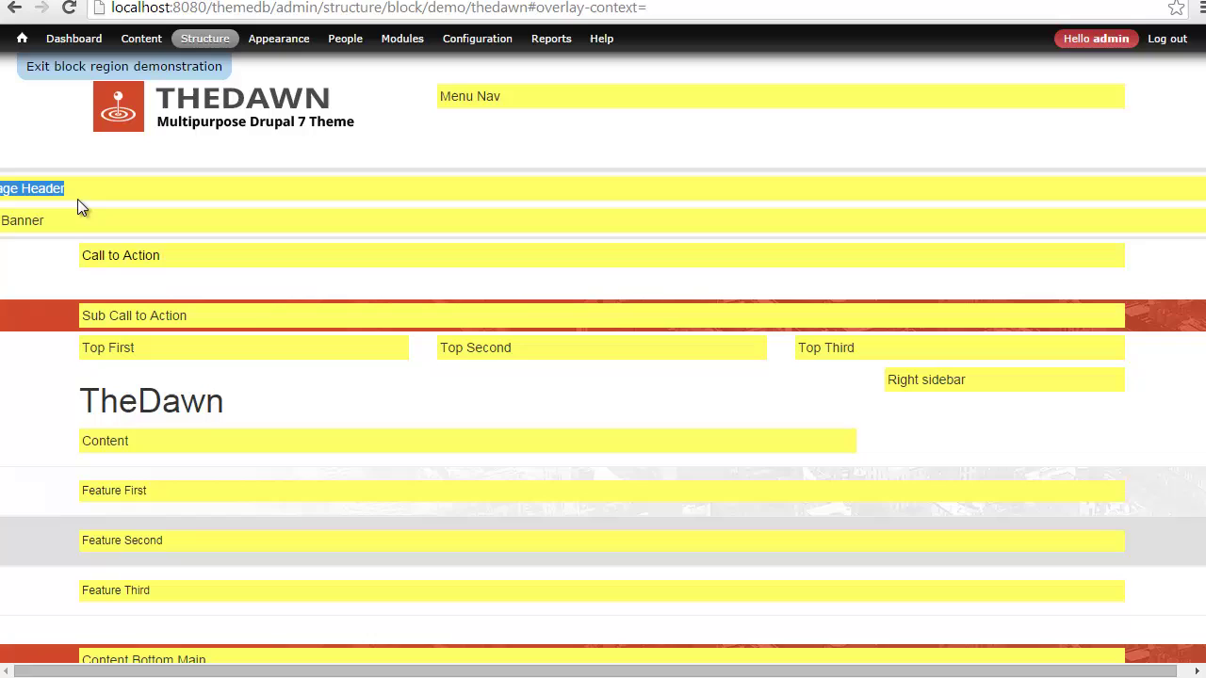
pyautogui.moveTo(44, 221); pyautogui.dragTo(2, 220)
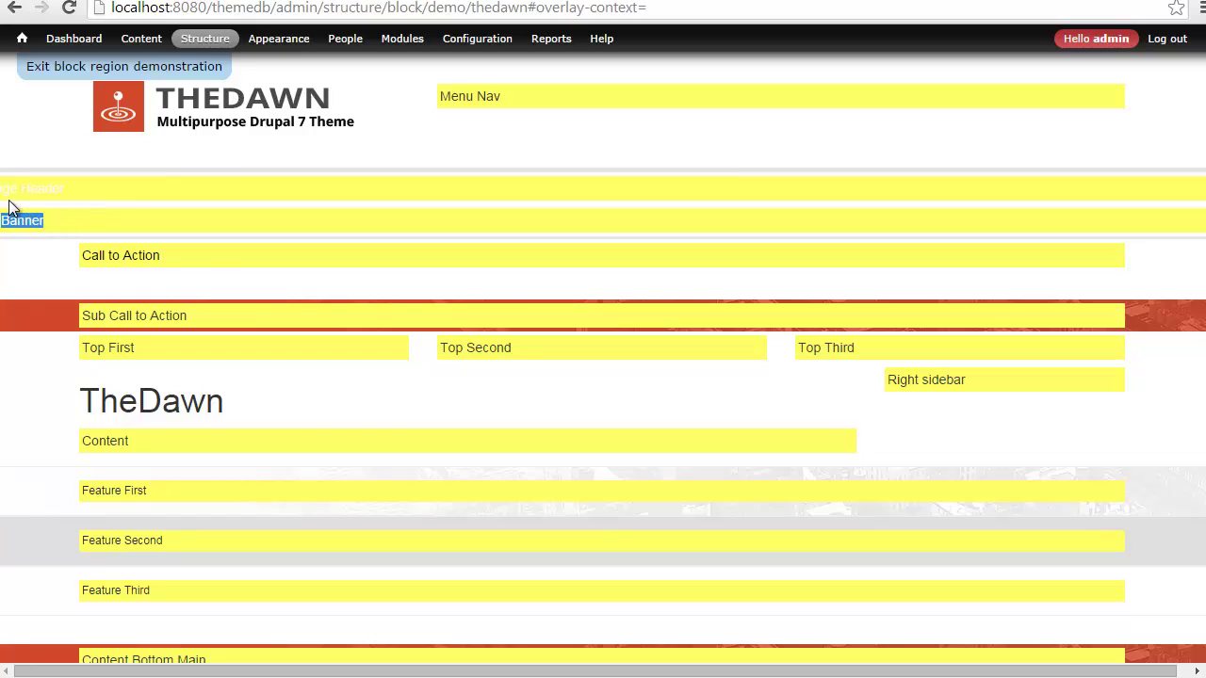
# Scroll down through the rest of the region demonstration page and back up.
pyautogui.scroll(-1, 261, 291)
pyautogui.scroll(-2, 260, 285)
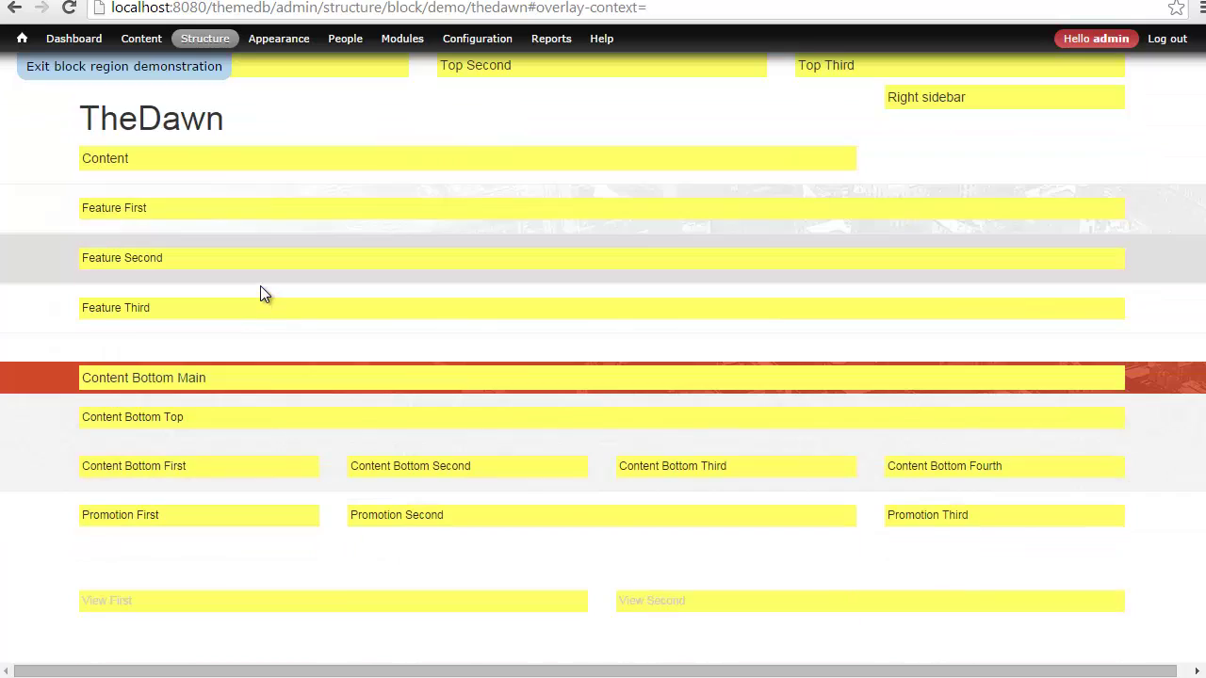
pyautogui.scroll(-1, 261, 286)
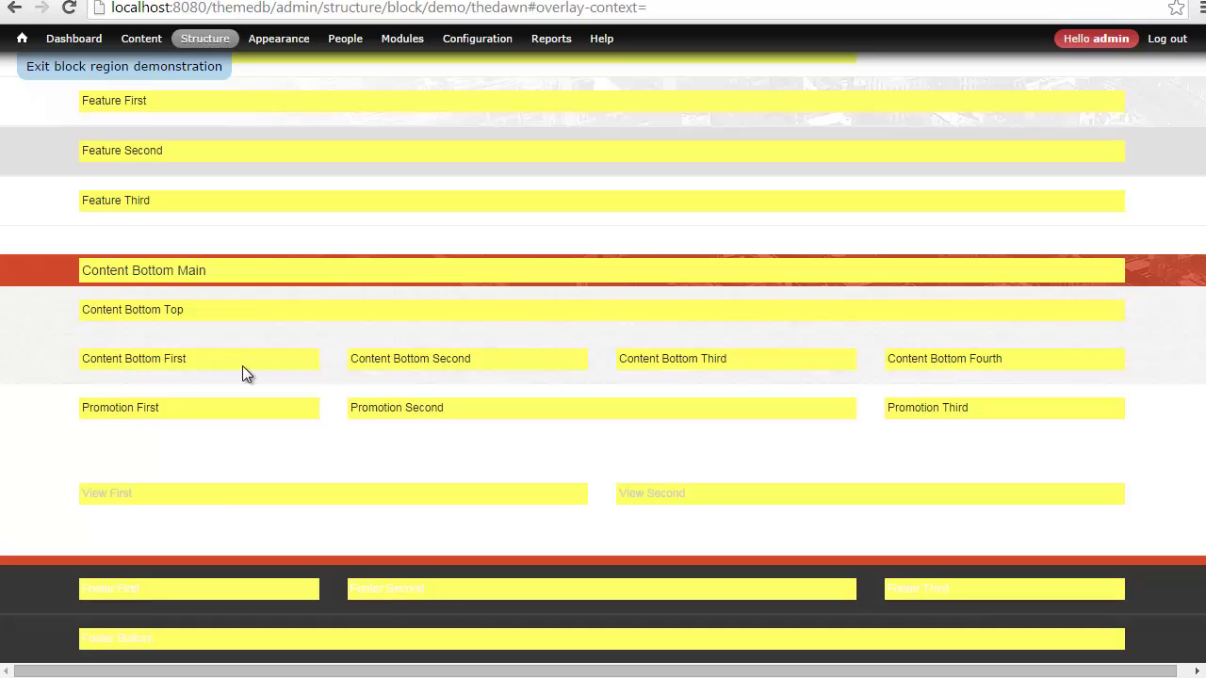
pyautogui.scroll(2, 272, 369)
pyautogui.scroll(2, 272, 369)
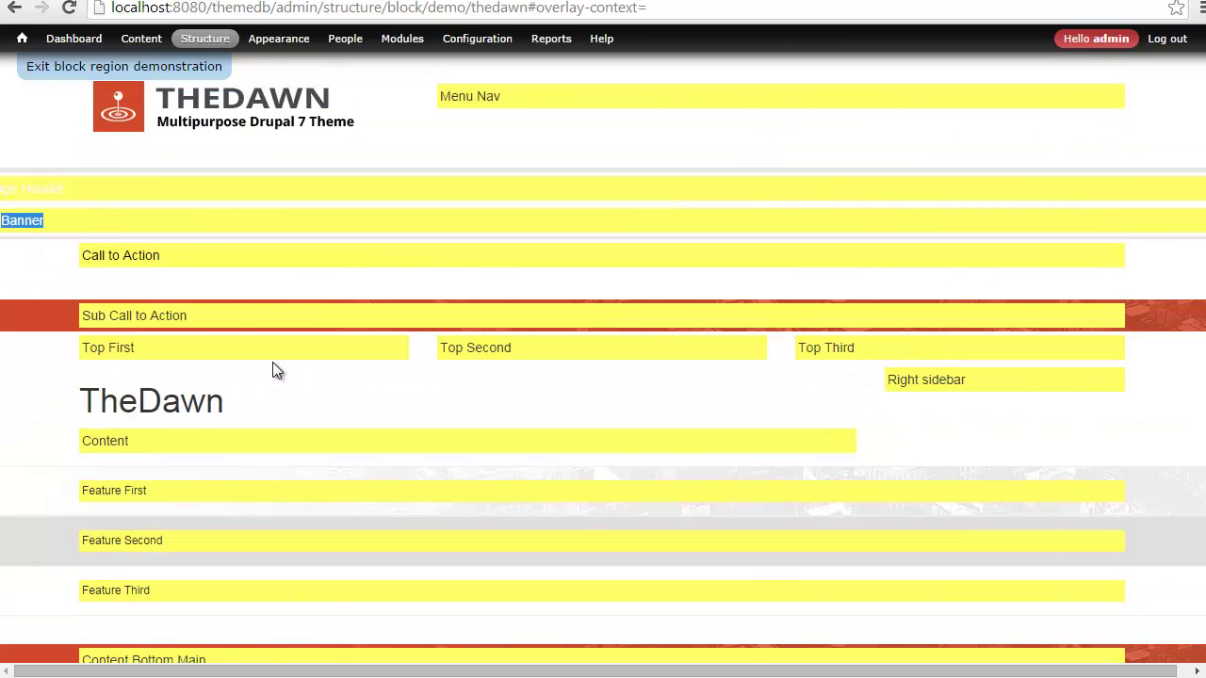
# Return to the TheDawn home page and check the gear options of the menu, slider and Learn More blocks.
pyautogui.click(197, 131)
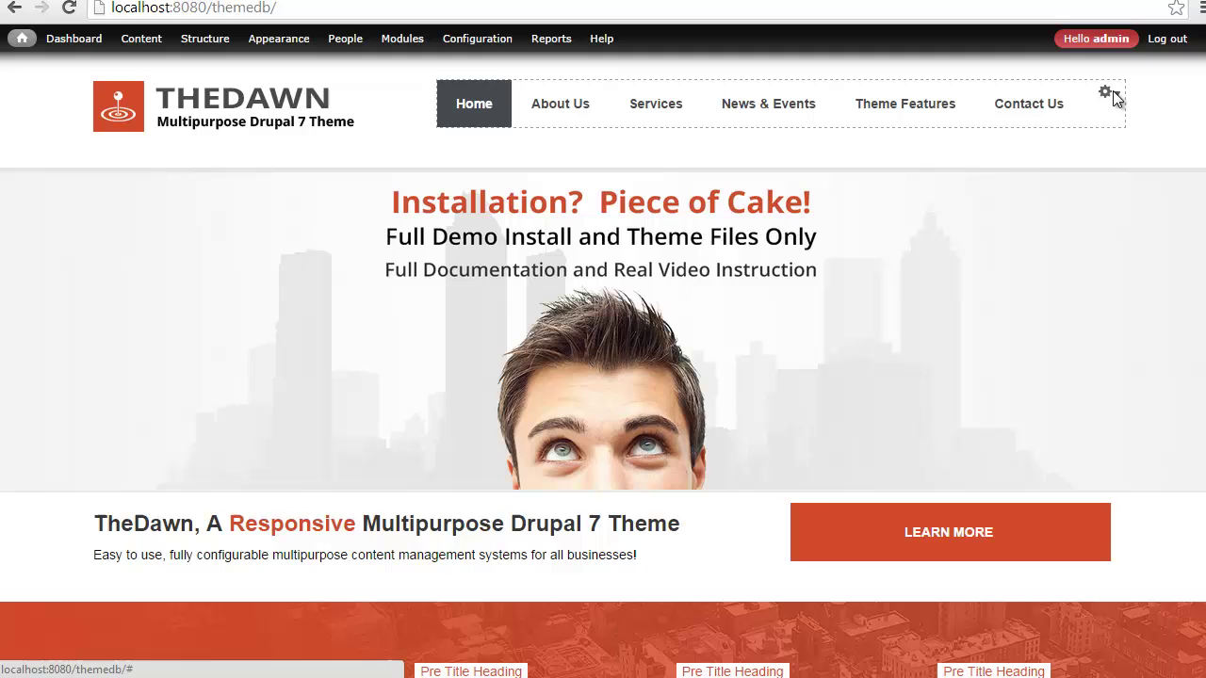
pyautogui.click(1106, 92)
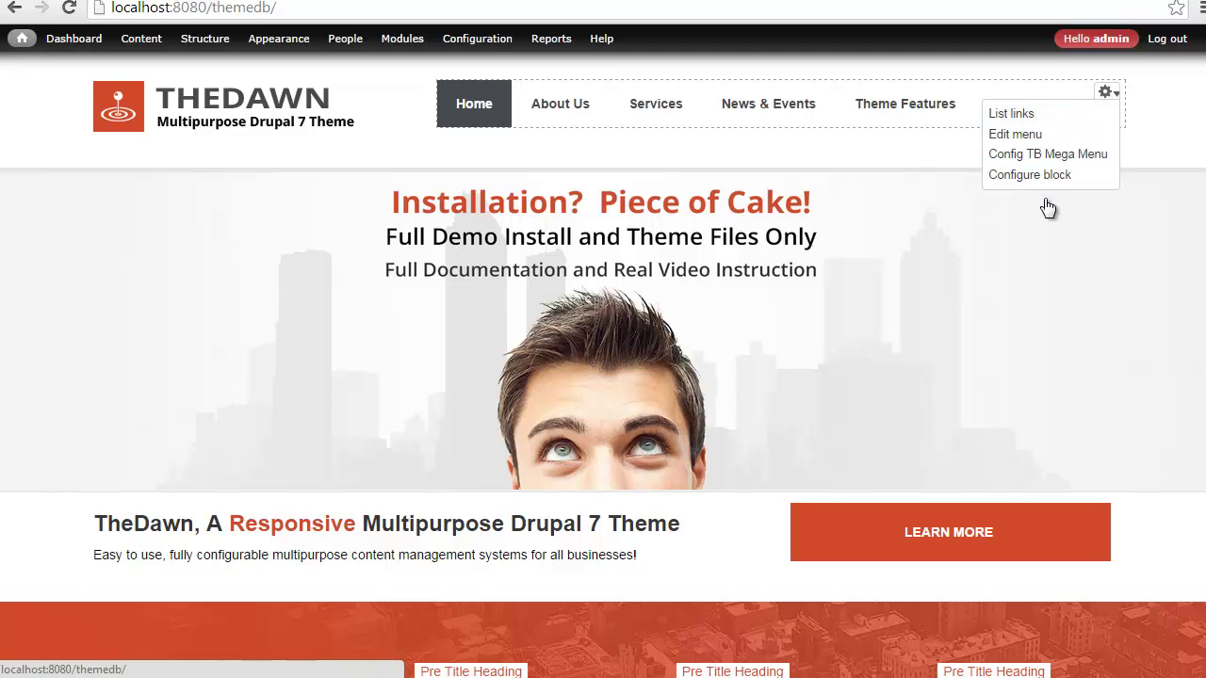
pyautogui.click(1185, 185)
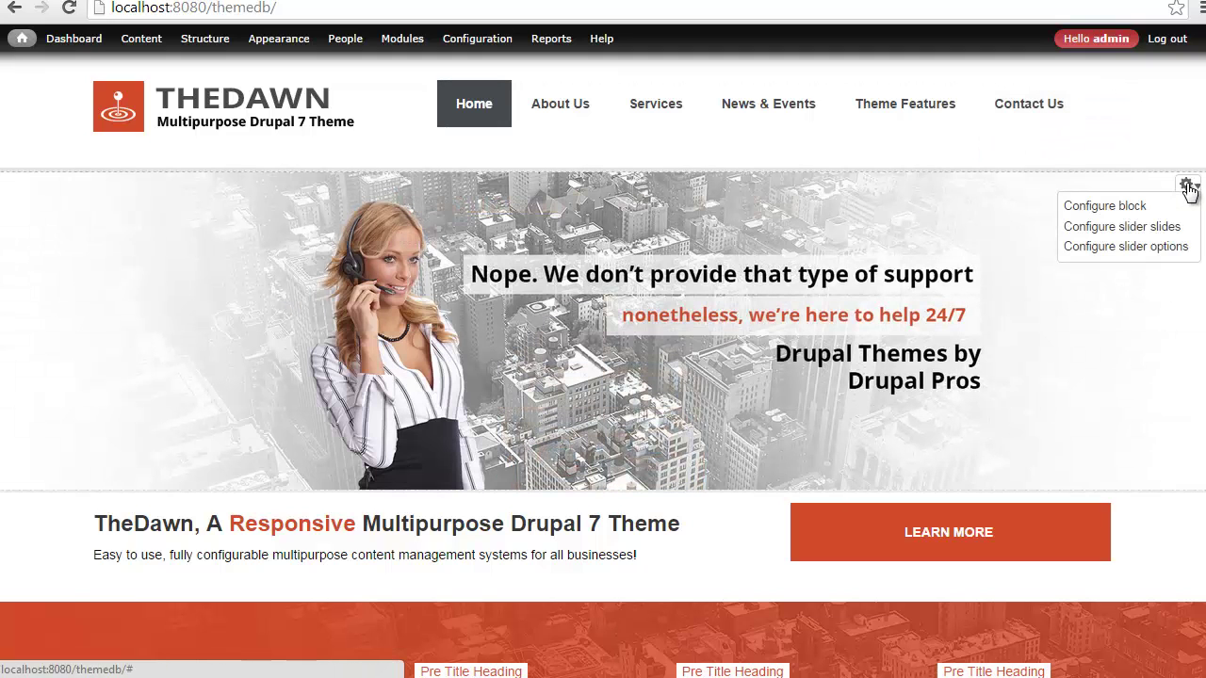
pyautogui.moveTo(950, 532)
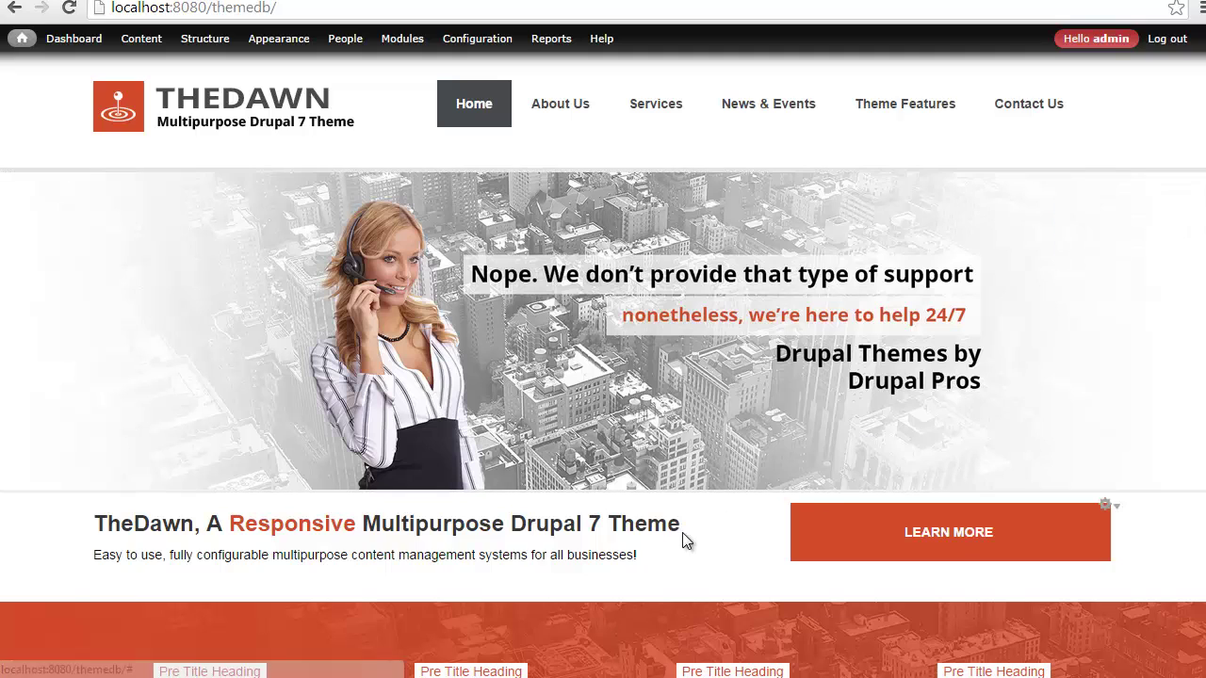
pyautogui.click(1106, 504)
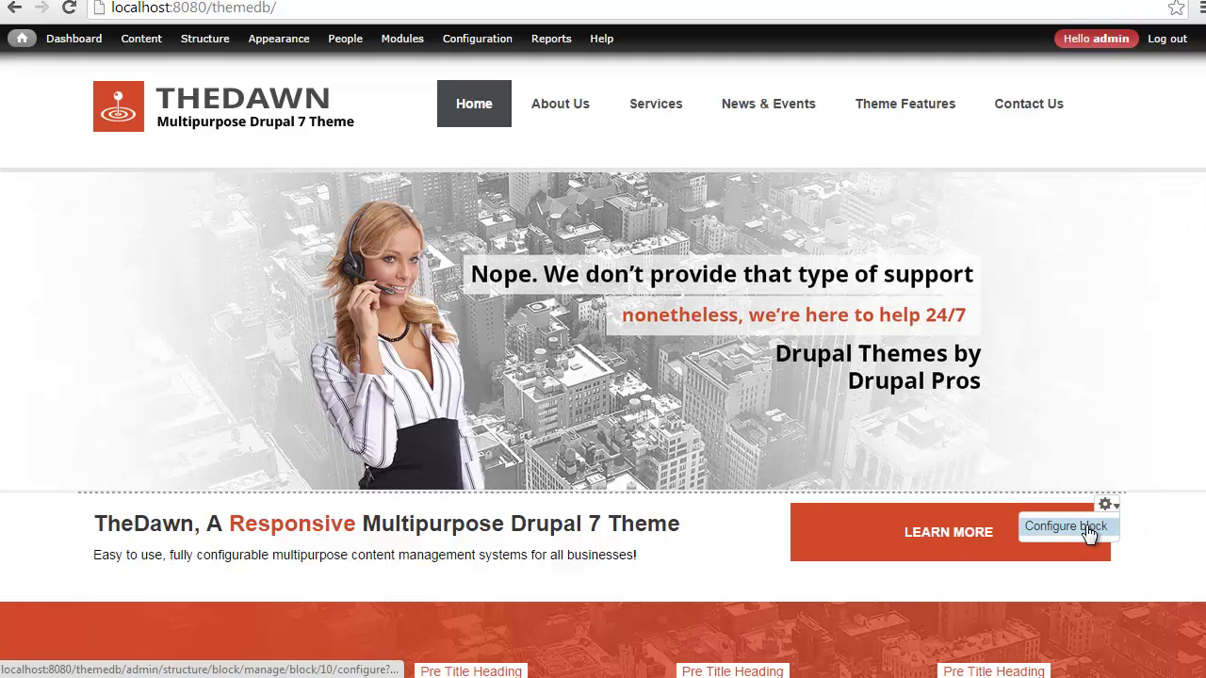
pyautogui.click(1074, 528)
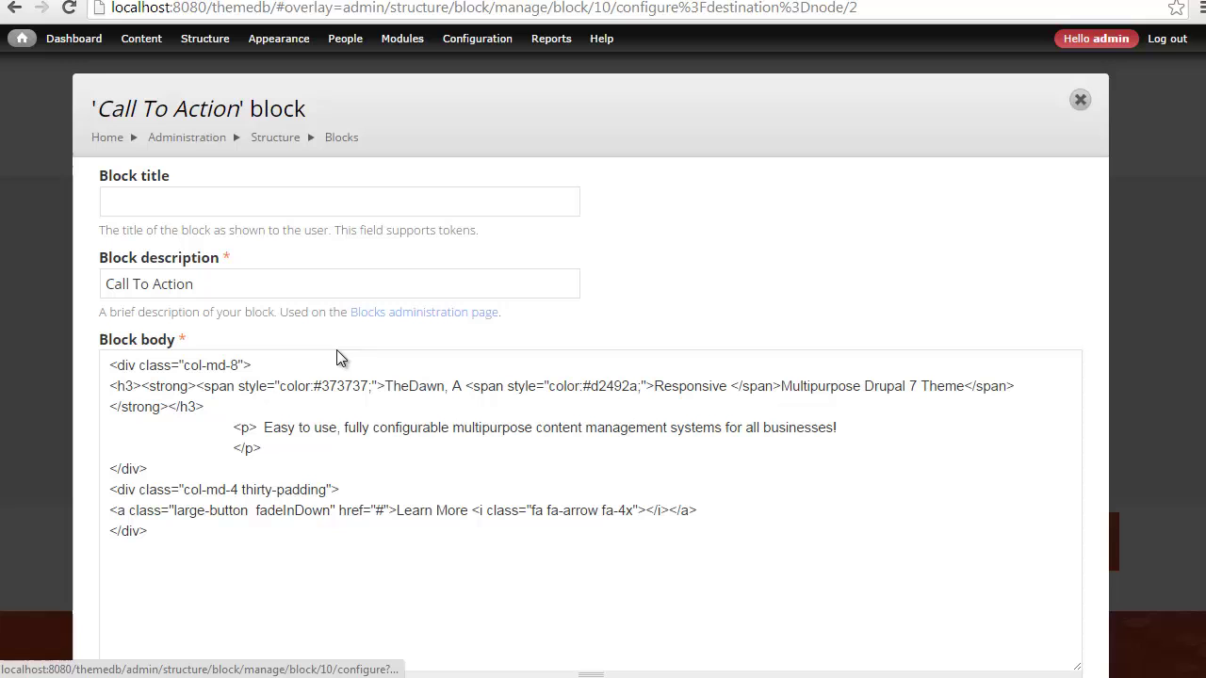
pyautogui.click(250, 386)
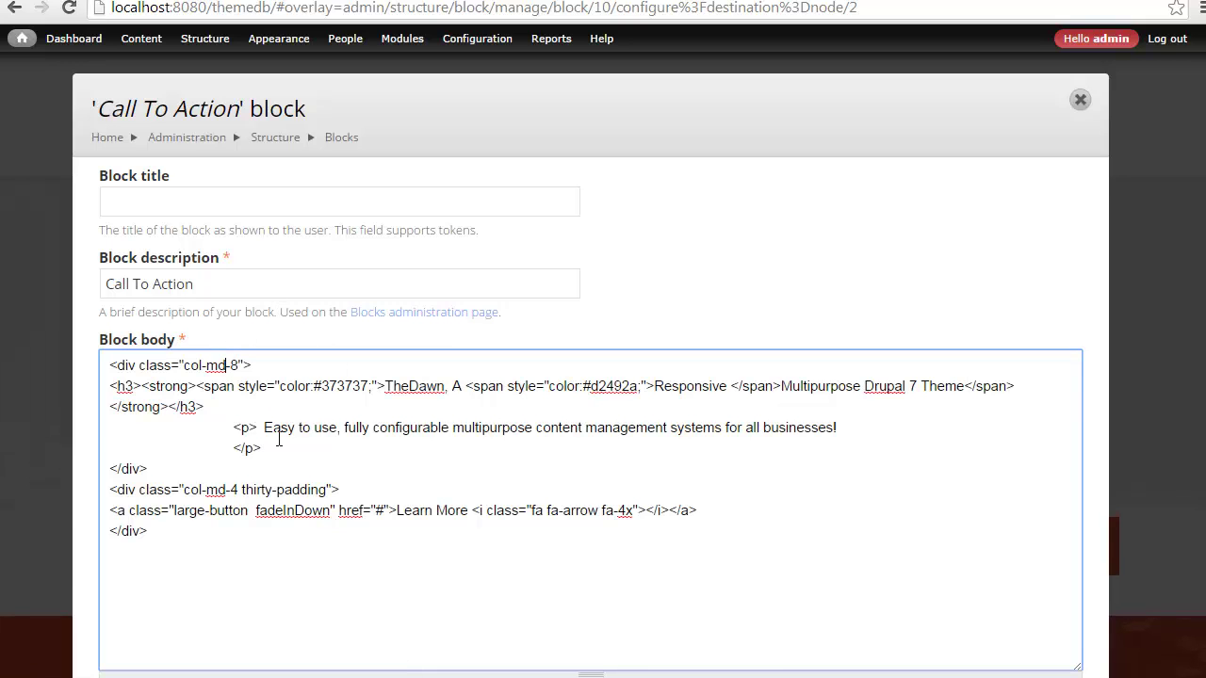
pyautogui.scroll(-10, 232, 398)
pyautogui.scroll(-5, 183, 525)
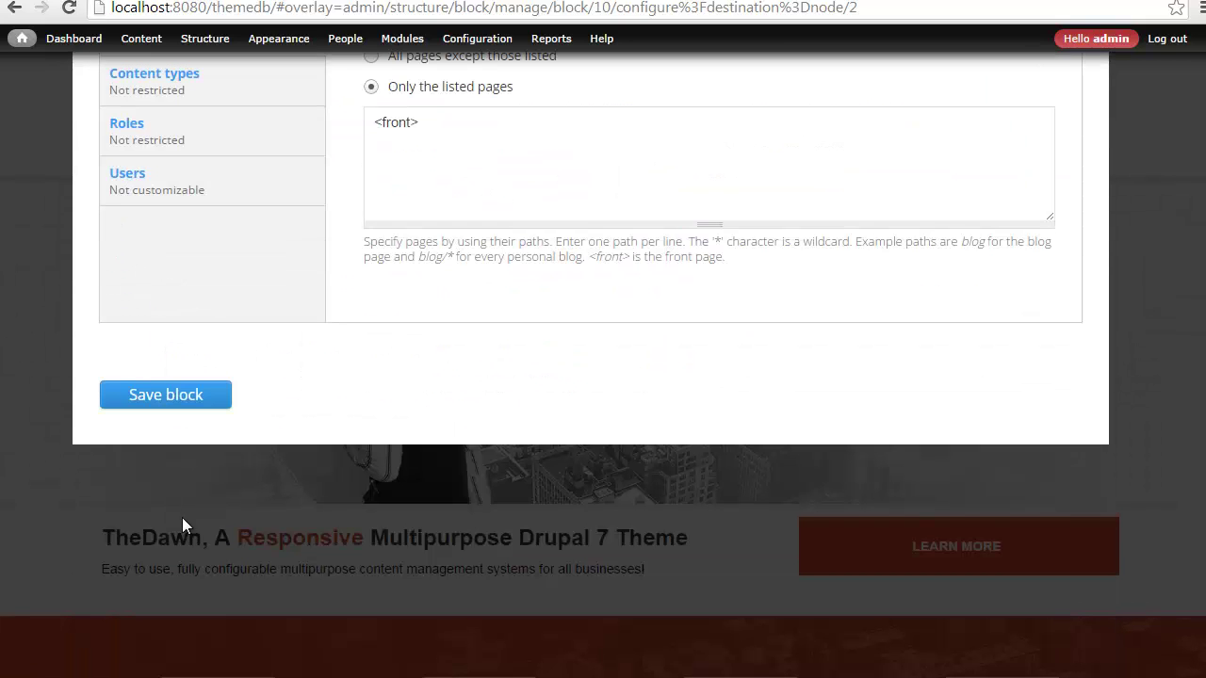
pyautogui.scroll(4, 165, 434)
pyautogui.moveTo(365, 409); pyautogui.dragTo(556, 413)
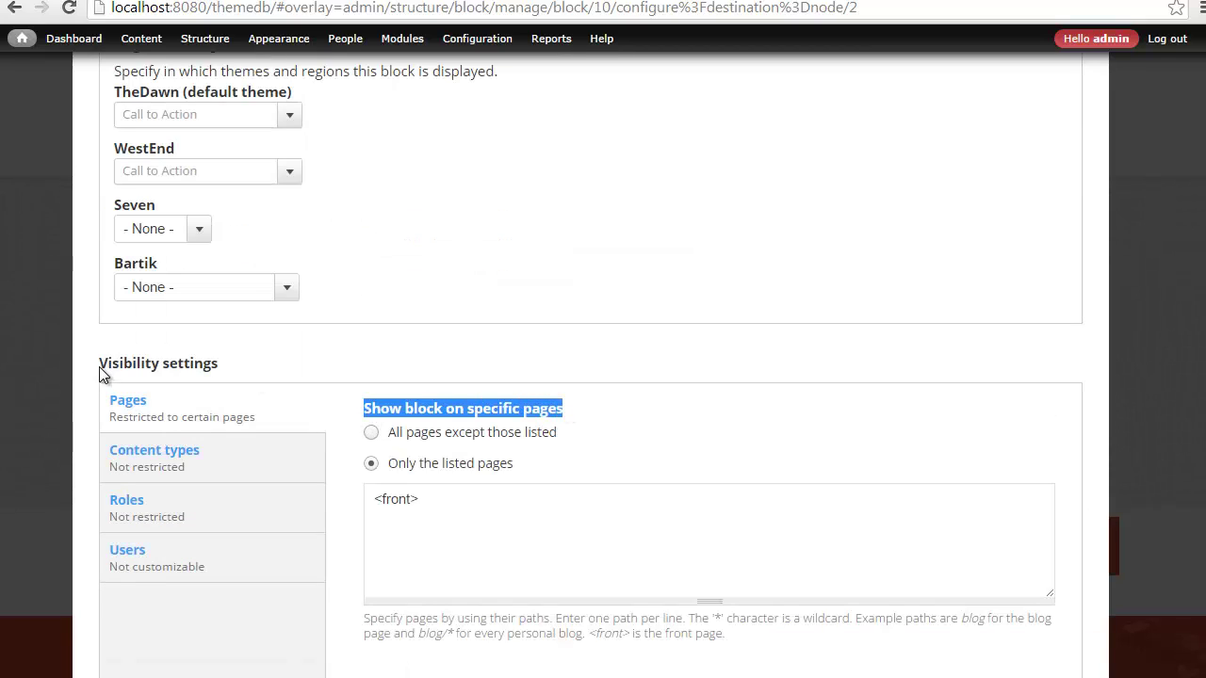
pyautogui.moveTo(99, 367); pyautogui.dragTo(219, 367)
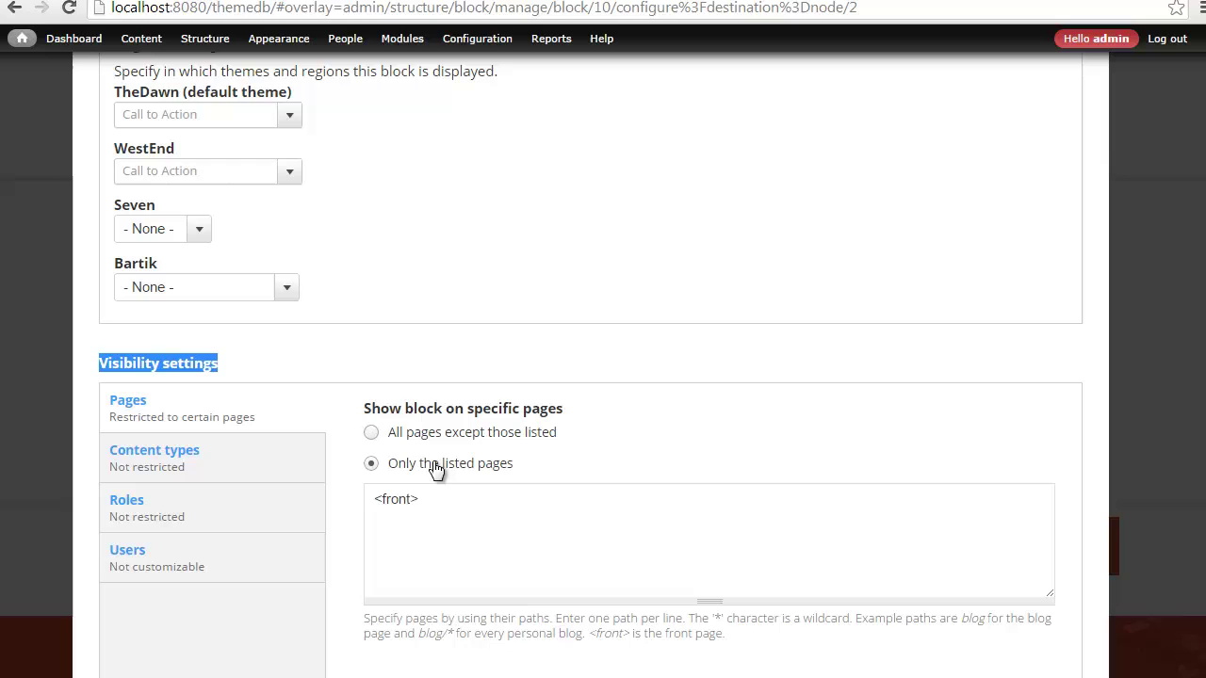
pyautogui.scroll(3, 523, 434)
pyautogui.scroll(3, 523, 434)
pyautogui.scroll(3, 519, 425)
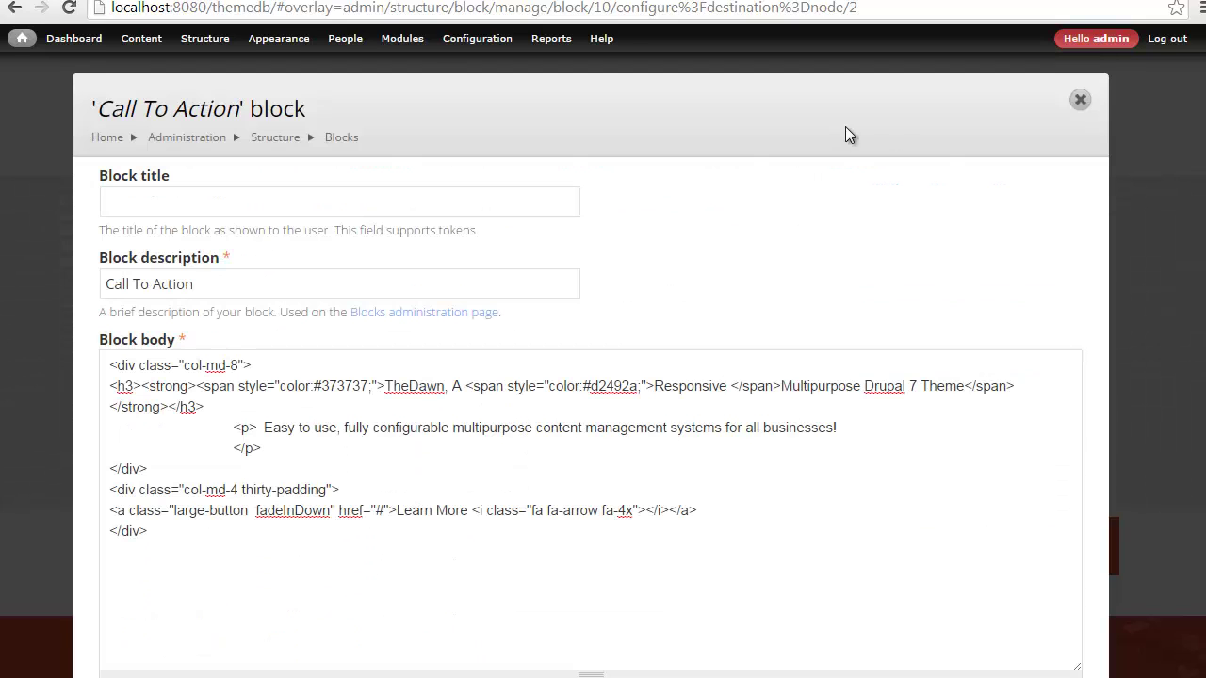
pyautogui.click(1077, 99)
# Scroll down the TheDawn home page to review its remaining content, then back up.
pyautogui.scroll(-3, 1027, 172)
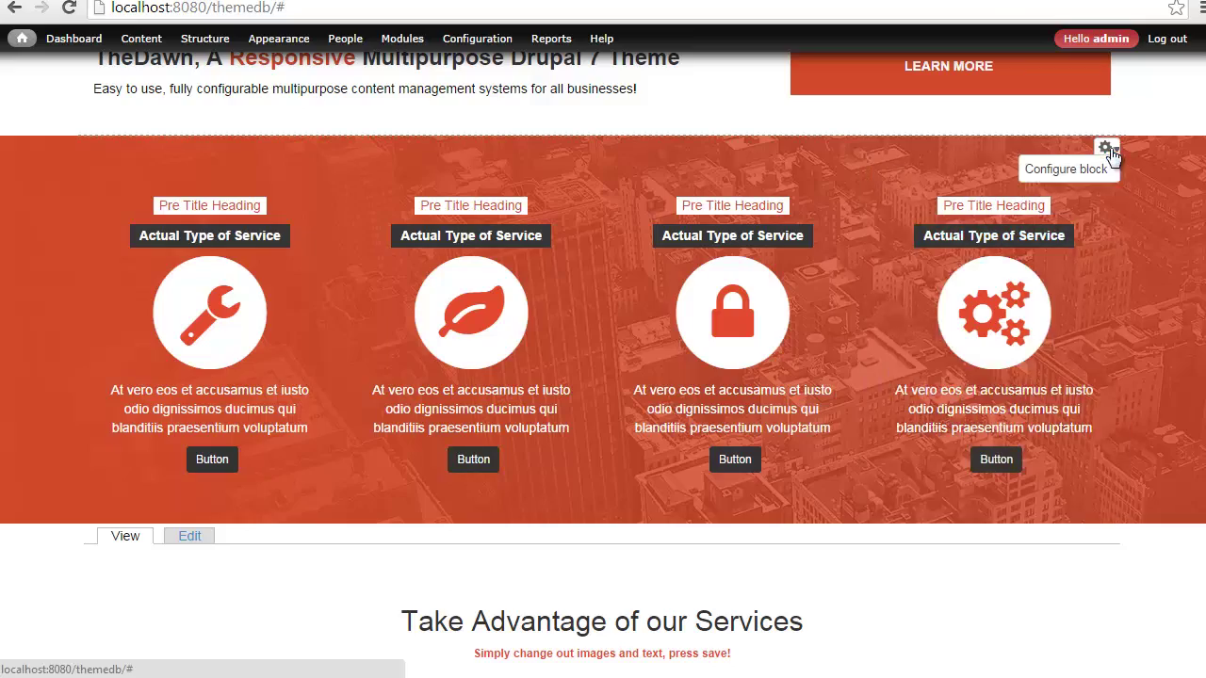
pyautogui.scroll(-3, 952, 332)
pyautogui.scroll(-3, 953, 332)
pyautogui.scroll(-3, 927, 340)
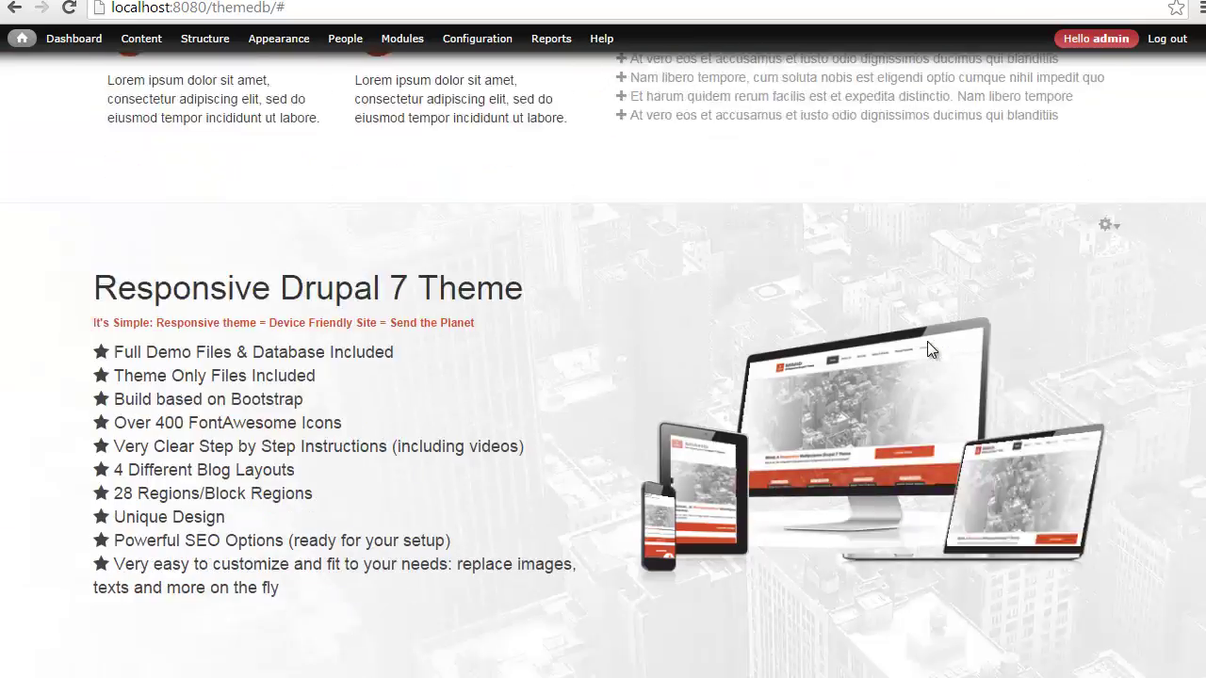
pyautogui.scroll(-3, 928, 341)
pyautogui.scroll(10, 927, 351)
pyautogui.scroll(10, 929, 349)
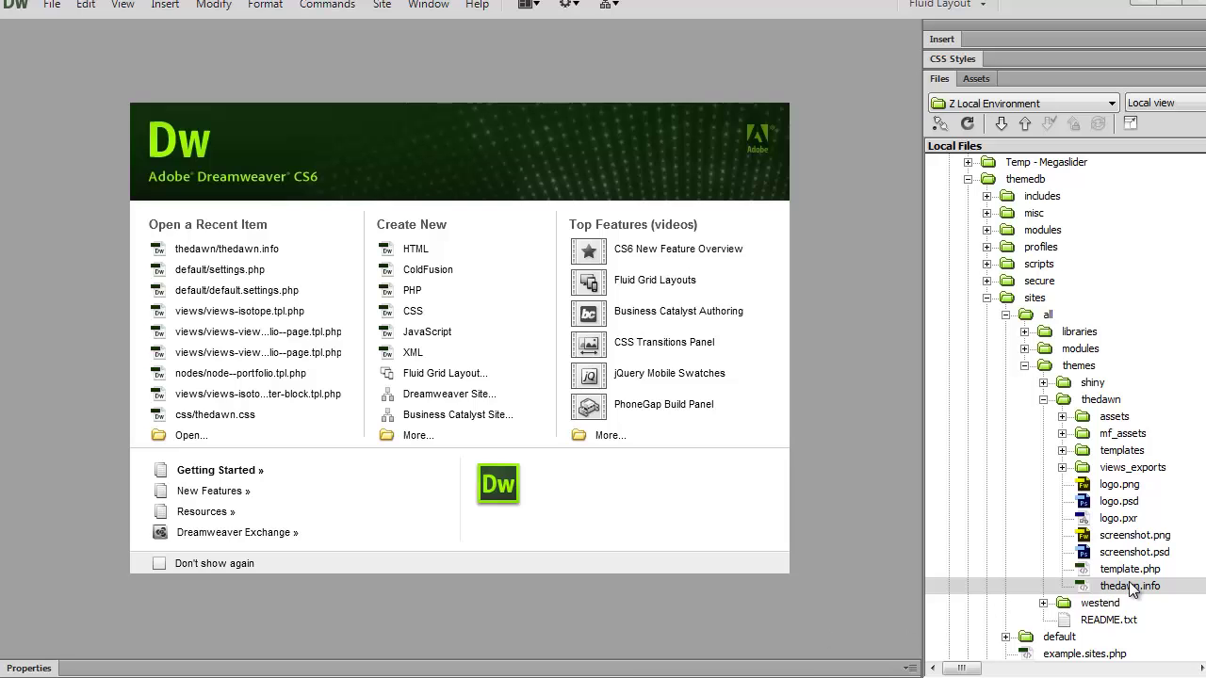
# Open thedawn.info from the thedawn theme folder.
pyautogui.doubleClick(1091, 588)
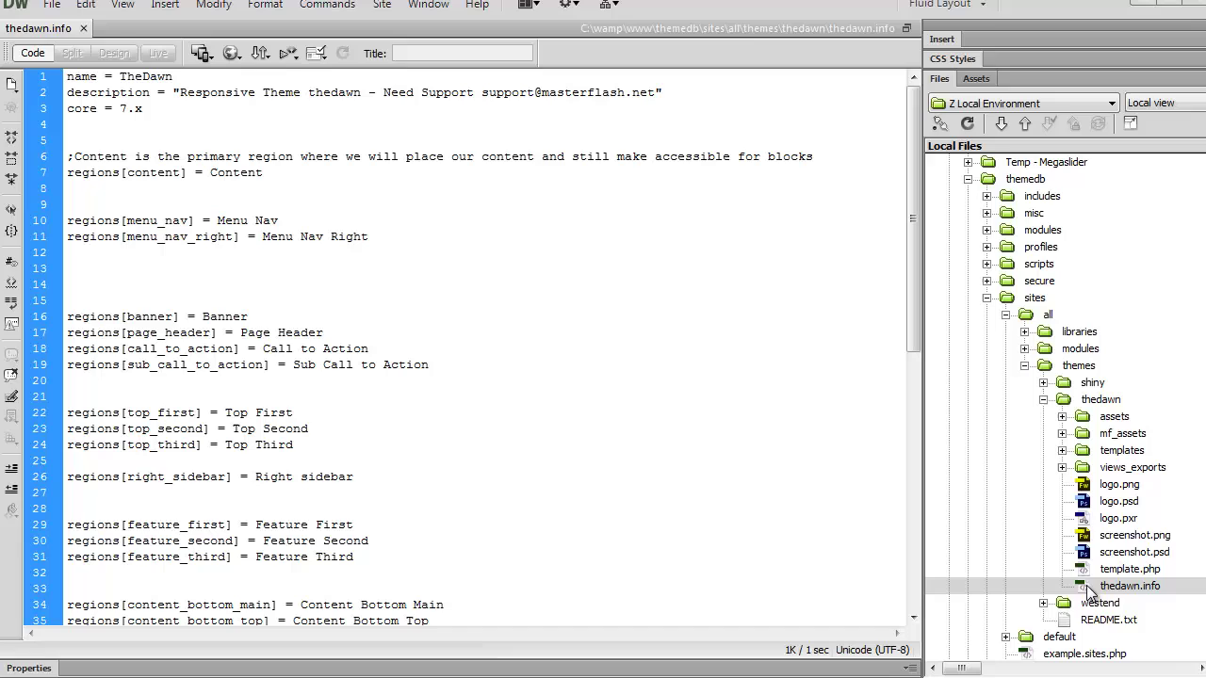
pyautogui.click(1074, 368)
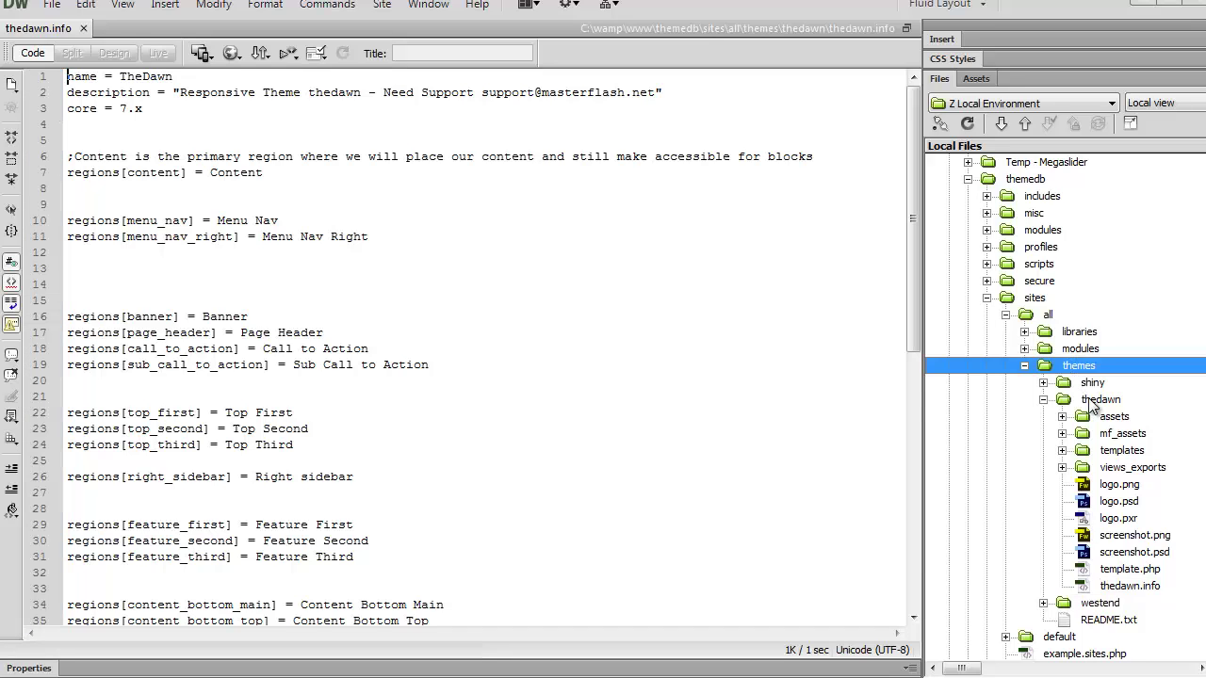
pyautogui.click(1091, 401)
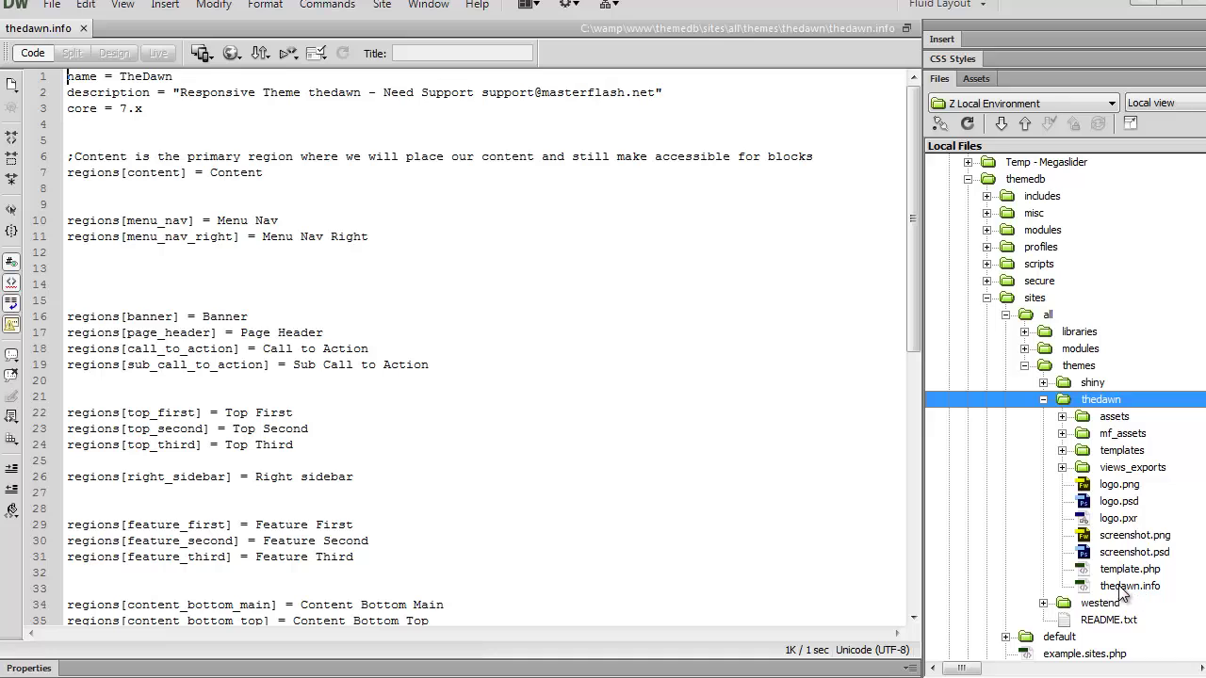
# Collapse the blog and fields template folders and open page.tpl.php.
pyautogui.click(1063, 451)
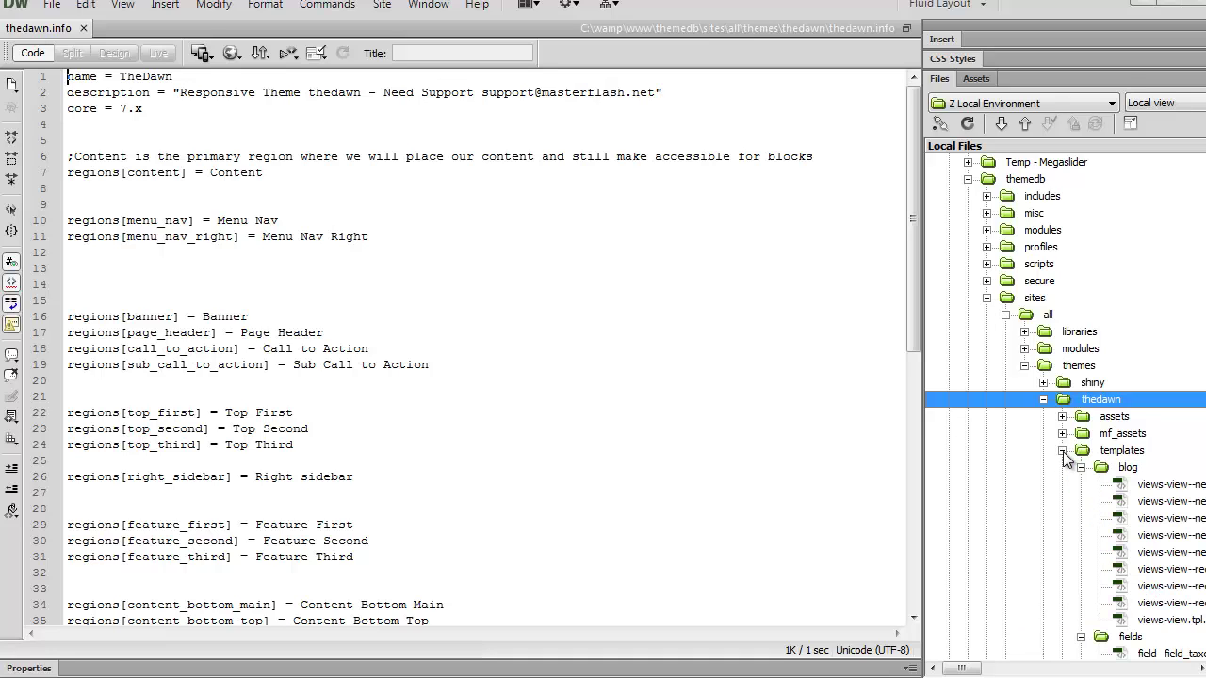
pyautogui.click(1081, 468)
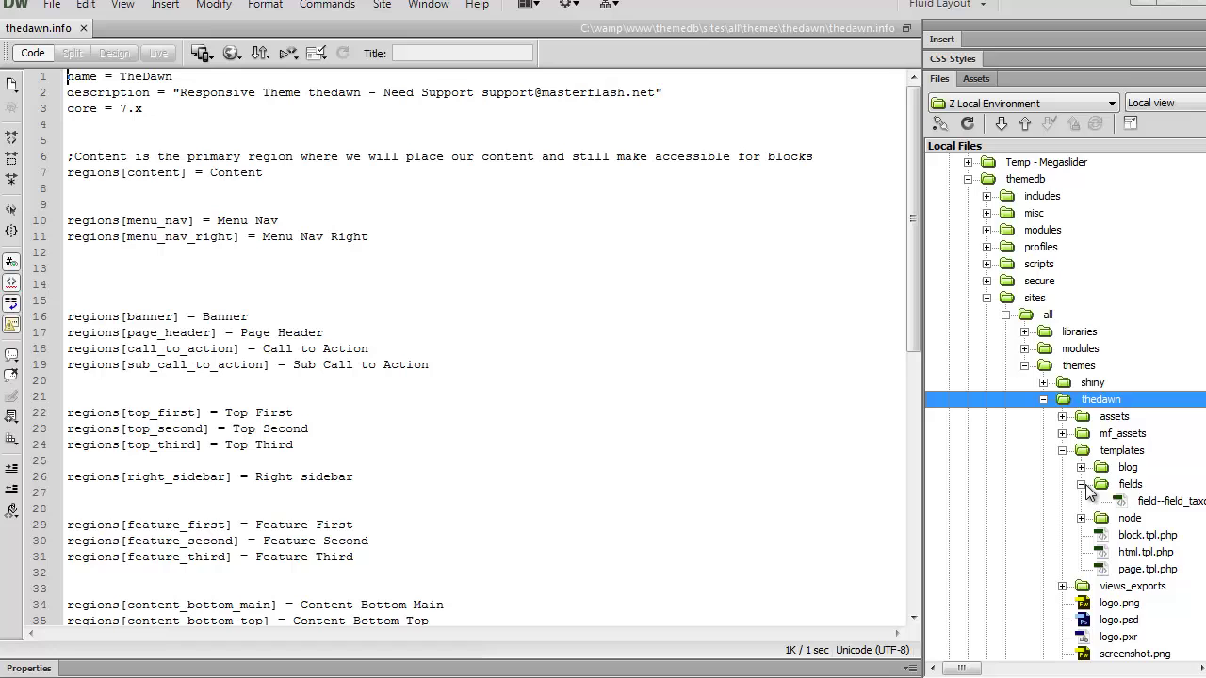
pyautogui.click(1081, 485)
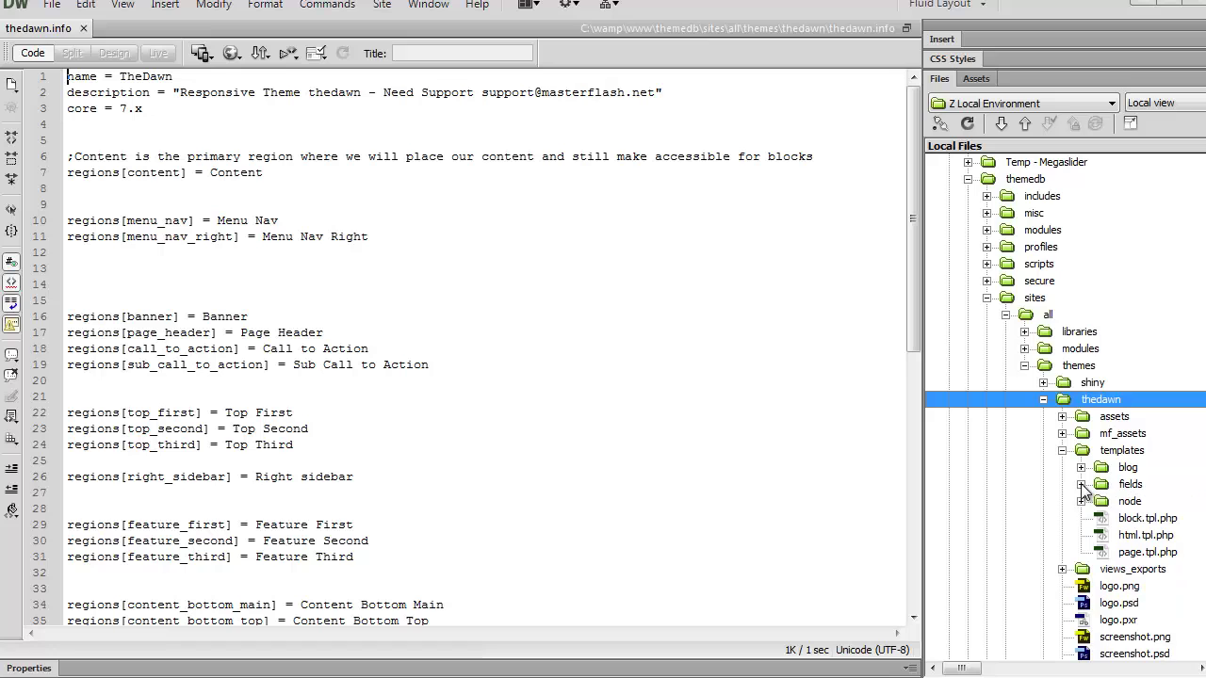
pyautogui.doubleClick(1104, 555)
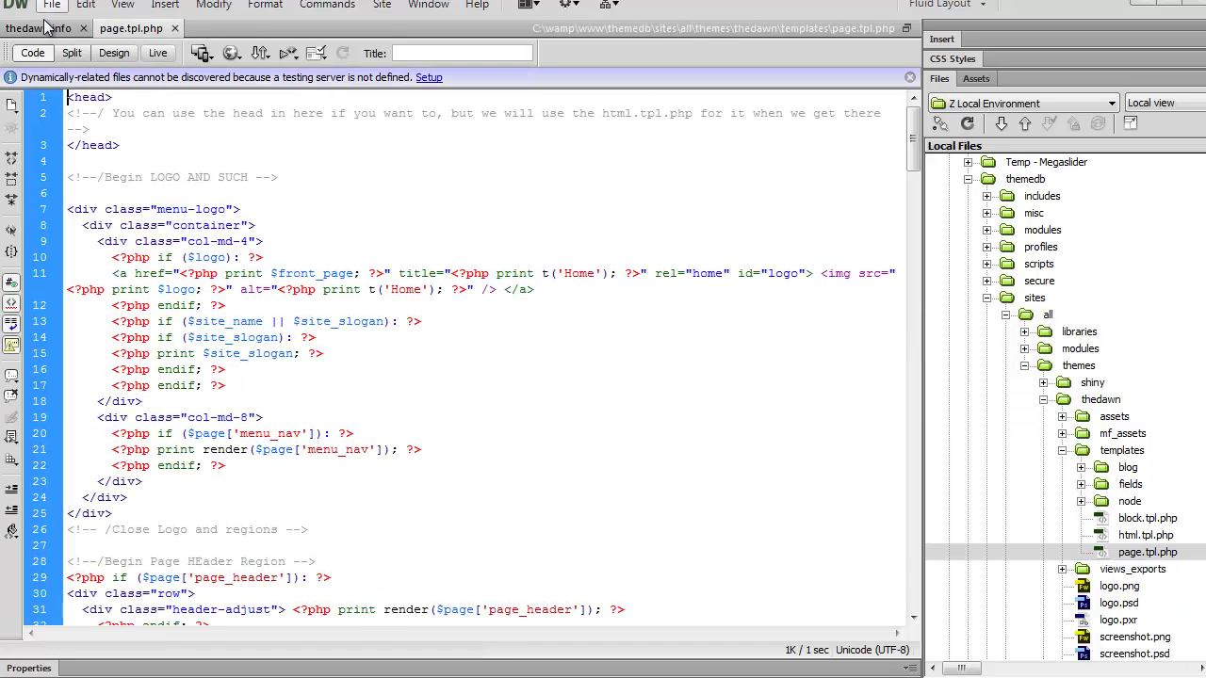
# In thedawn.info, duplicate the menu_nav region line just above the original.
pyautogui.click(41, 29)
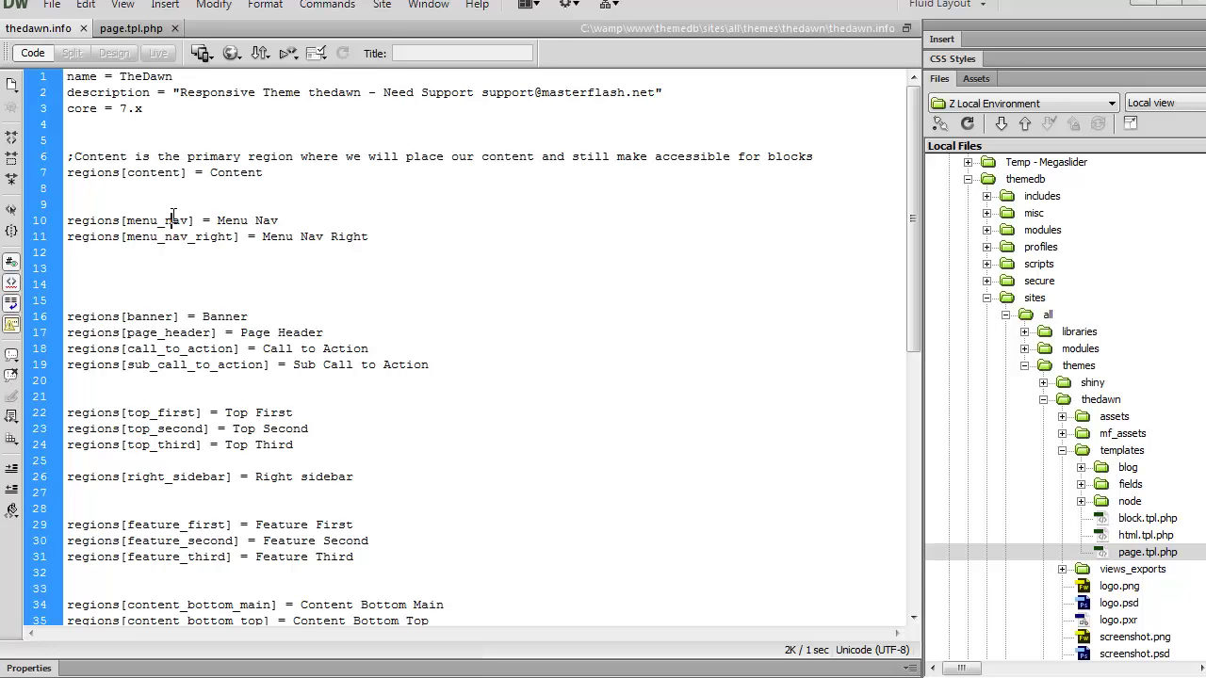
pyautogui.click(277, 304)
pyautogui.moveTo(281, 223); pyautogui.dragTo(56, 224)
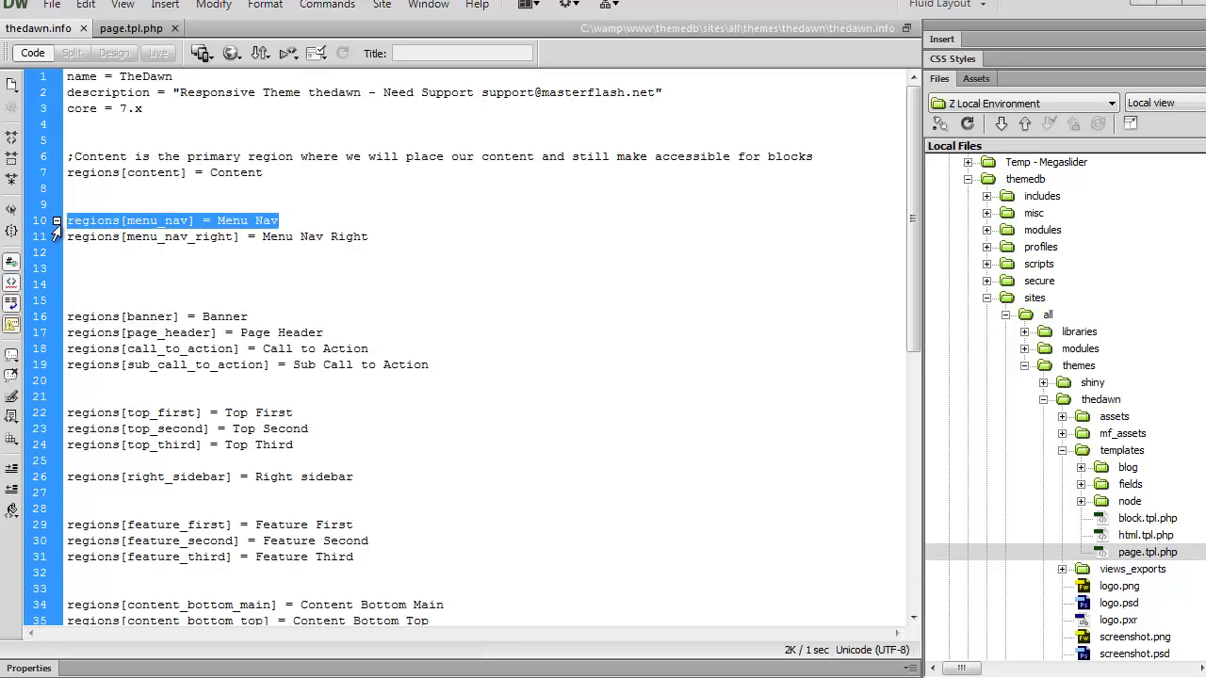
pyautogui.keyDown('shift'); pyautogui.click(57, 237); pyautogui.keyUp('shift')
pyautogui.click(178, 221)
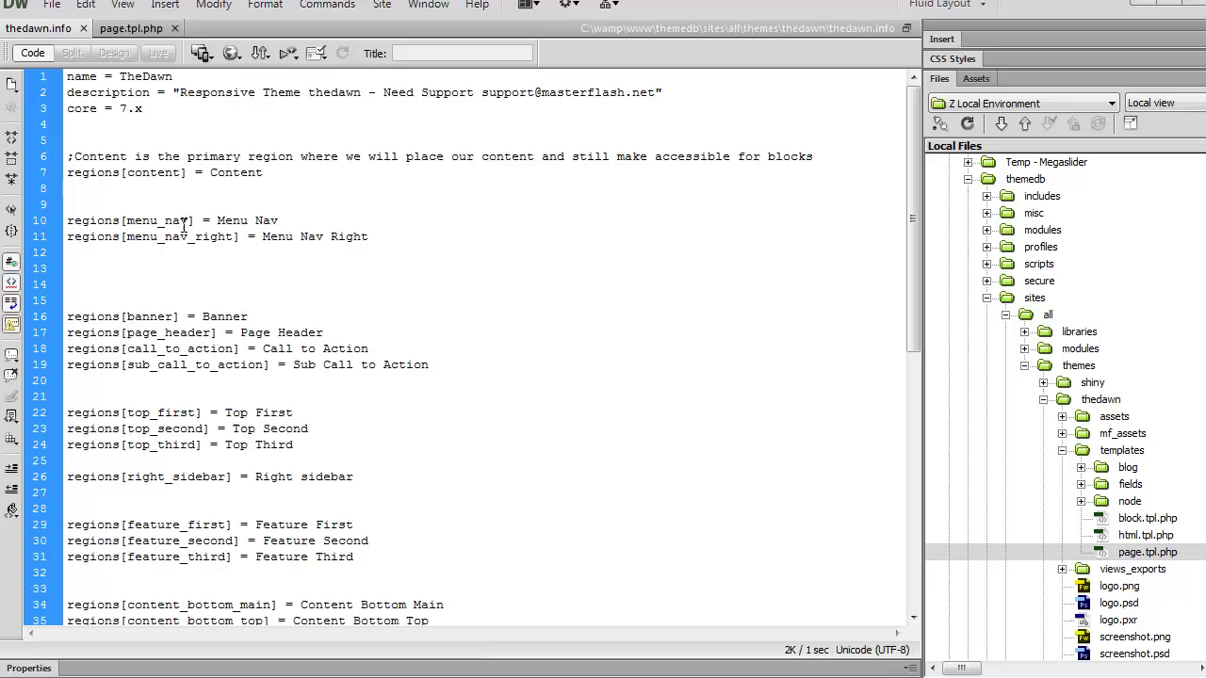
pyautogui.click(326, 225)
pyautogui.hotkey('shift', 'Home')
pyautogui.hotkey('ctrl', 'c')
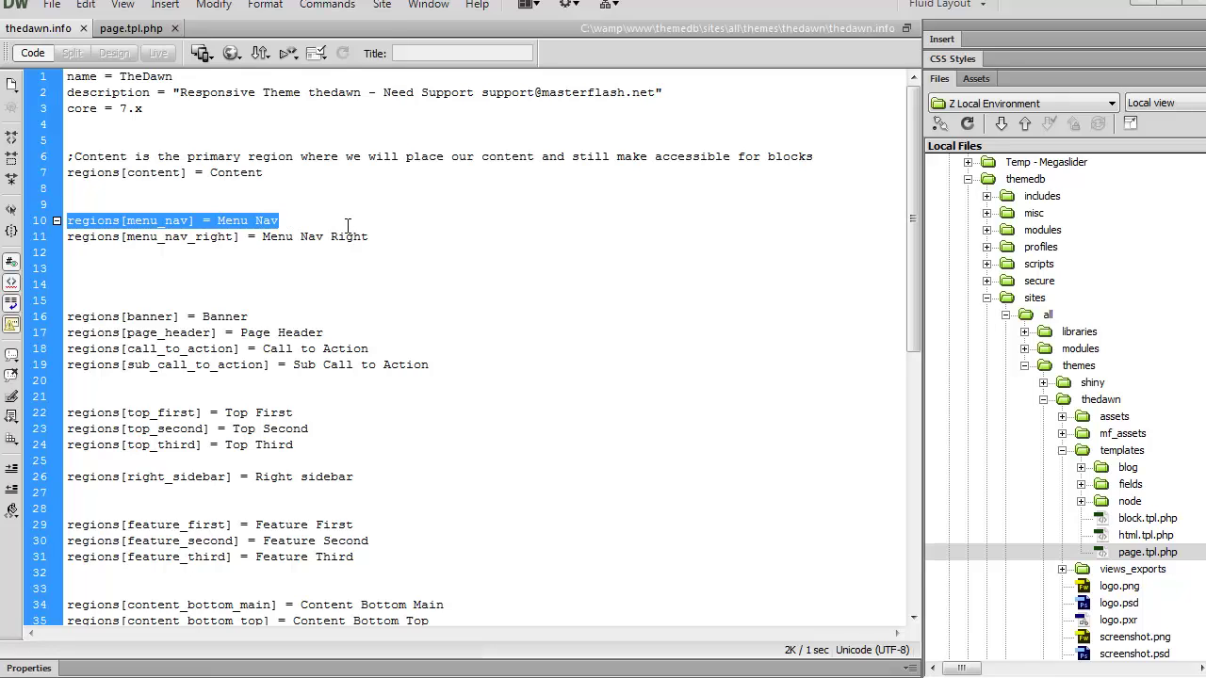
pyautogui.press('Home')
pyautogui.press('Return')
pyautogui.press('Up')
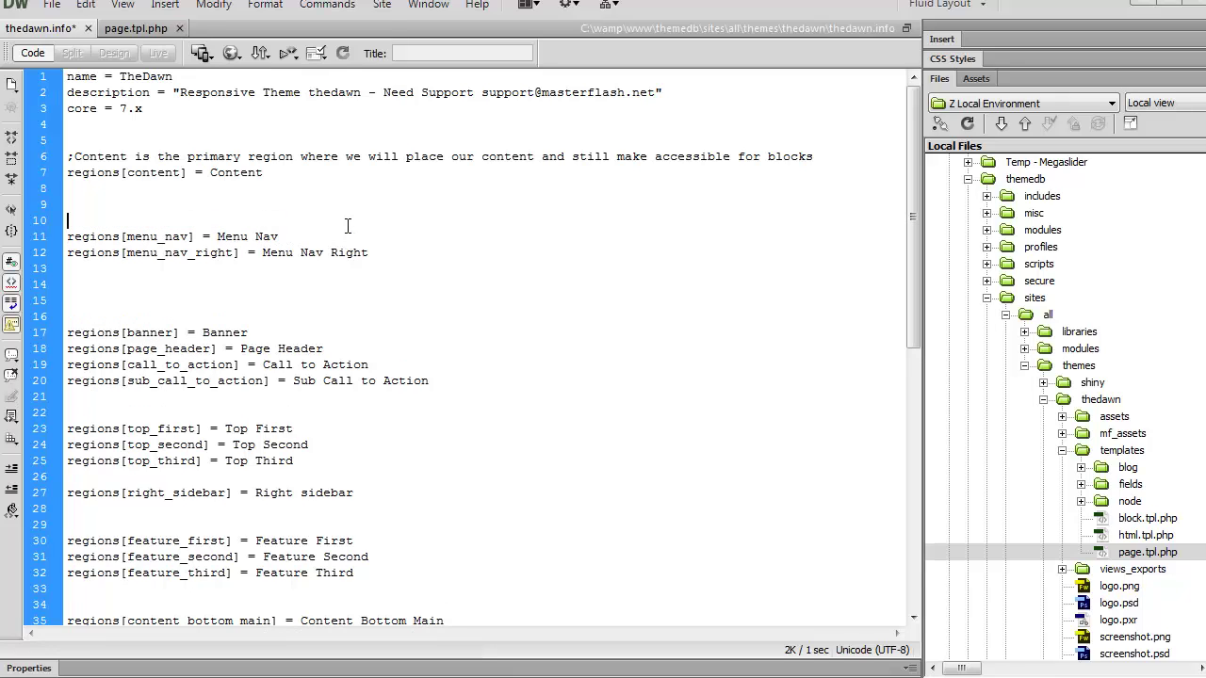
pyautogui.hotkey('ctrl', 'v')
# Change the duplicated line to key headerdemo with label Header Demo.
pyautogui.hotkey('shift', 'Left')
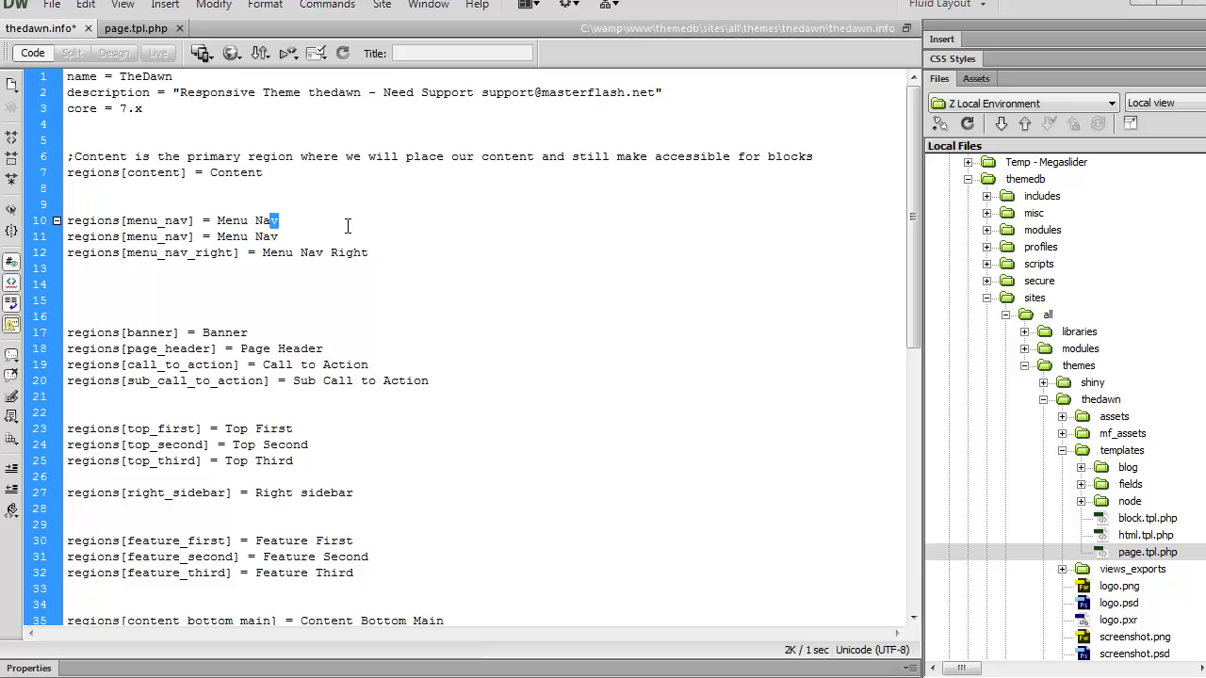
pyautogui.hotkey('shift', 'Left')
pyautogui.hotkey('shift', 'Left')
pyautogui.hotkey('shift', 'Left')
pyautogui.hotkey('shift', 'Left')
pyautogui.hotkey('shift', 'Left')
pyautogui.hotkey('shift', 'Left')
pyautogui.hotkey('shift', 'Left')
pyautogui.write('H')
pyautogui.write('eader Demo')
pyautogui.hotkey('ctrl', 'Left')
pyautogui.hotkey('ctrl', 'Left')
pyautogui.press('Left')
pyautogui.press('Left')
pyautogui.press('Left')
pyautogui.hotkey('shift', 'Left')
pyautogui.hotkey('shift', 'Left')
pyautogui.hotkey('shift', 'Left')
pyautogui.hotkey('shift', 'Left')
pyautogui.hotkey('shift', 'Left')
pyautogui.hotkey('shift', 'Left')
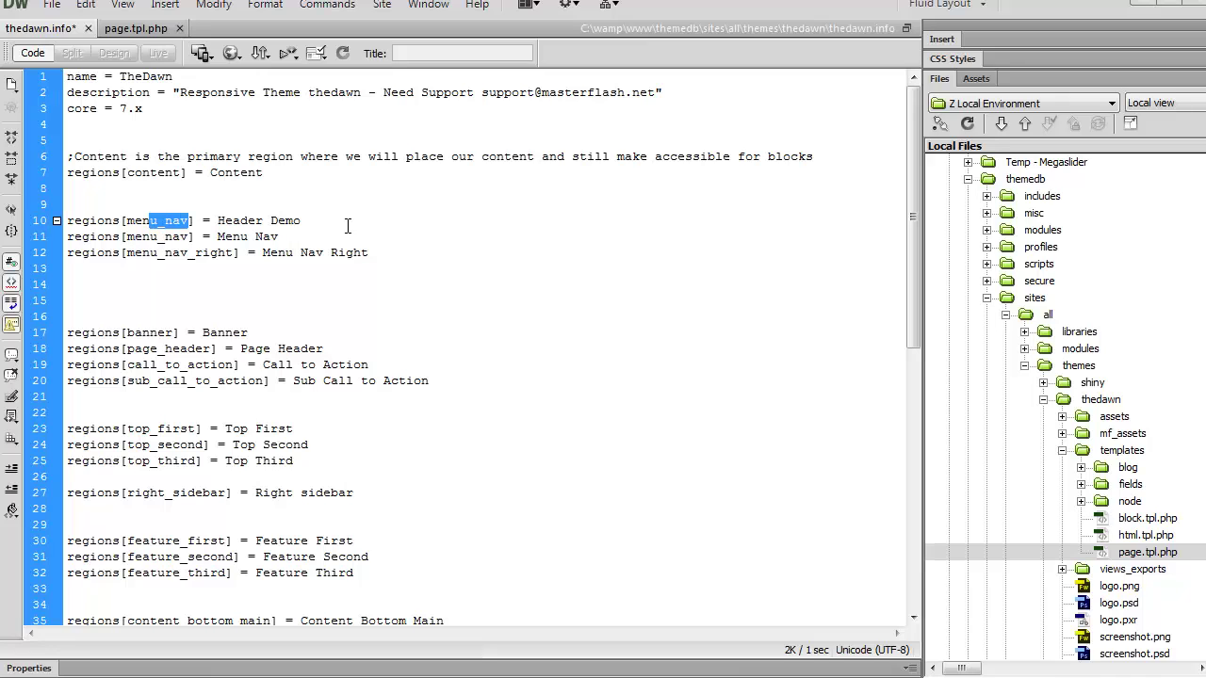
pyautogui.hotkey('shift', 'Left')
pyautogui.hotkey('shift', 'Left')
pyautogui.write('headerd')
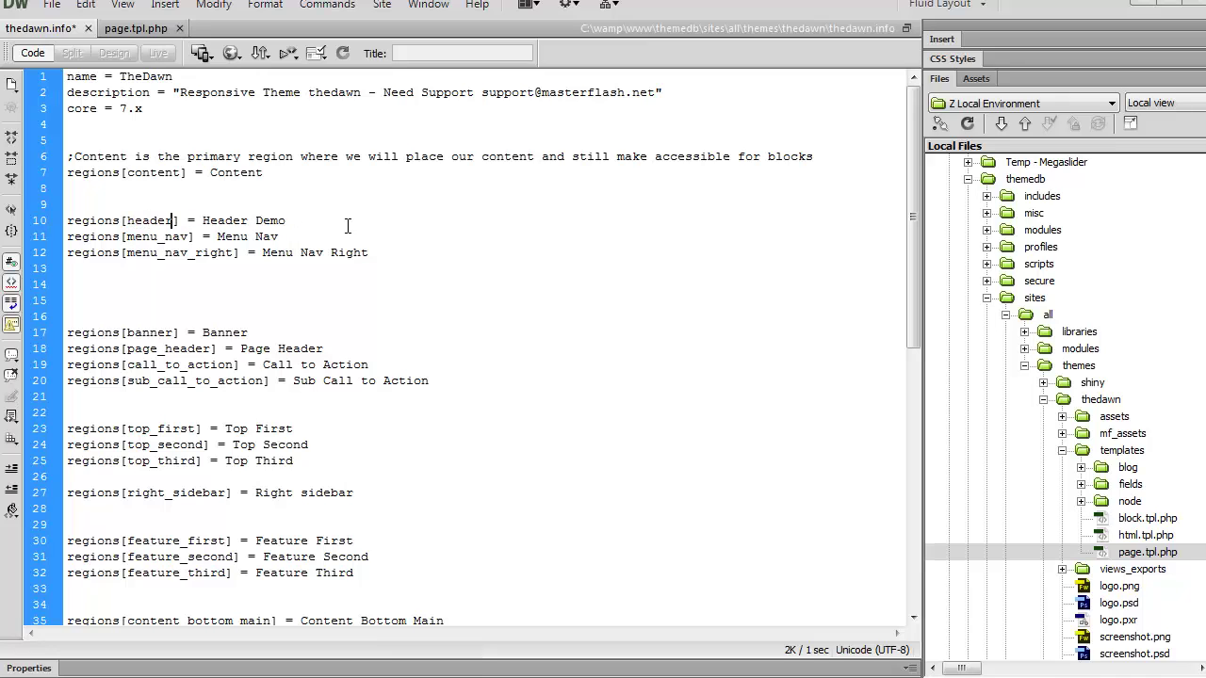
pyautogui.write('emo')
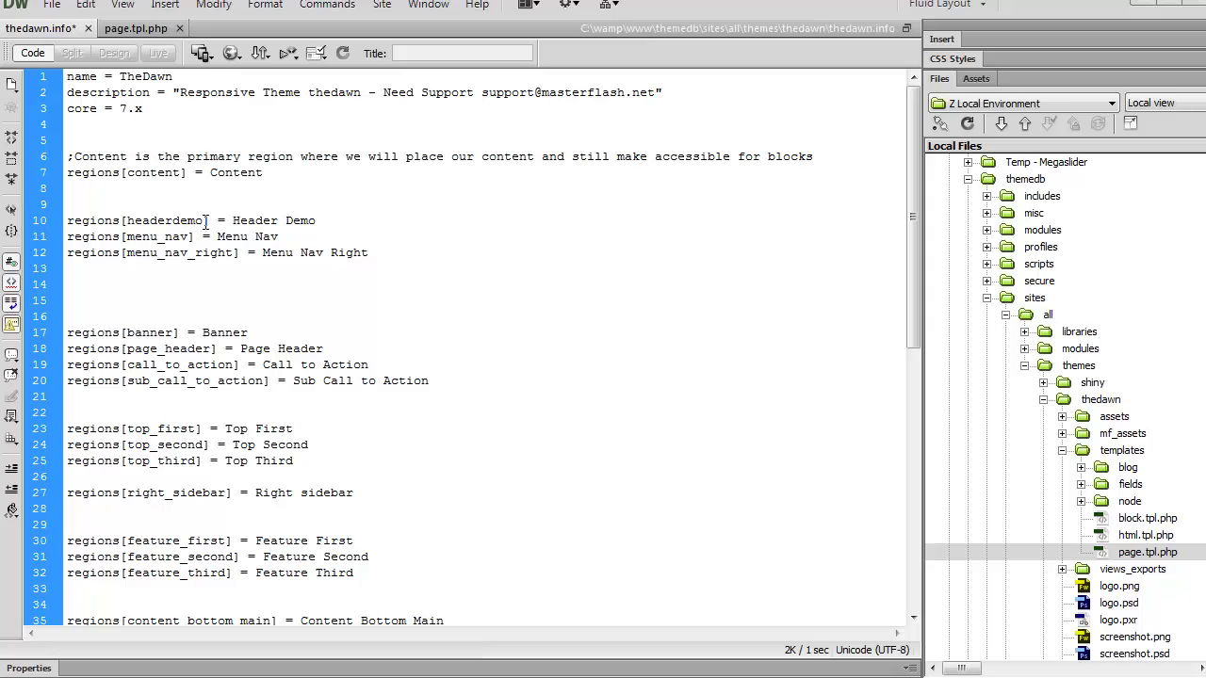
# Relabel the headerdemo region from 'Say Anything' to 'Header Demo' and save thedawn.info.
pyautogui.moveTo(203, 221); pyautogui.dragTo(128, 224)
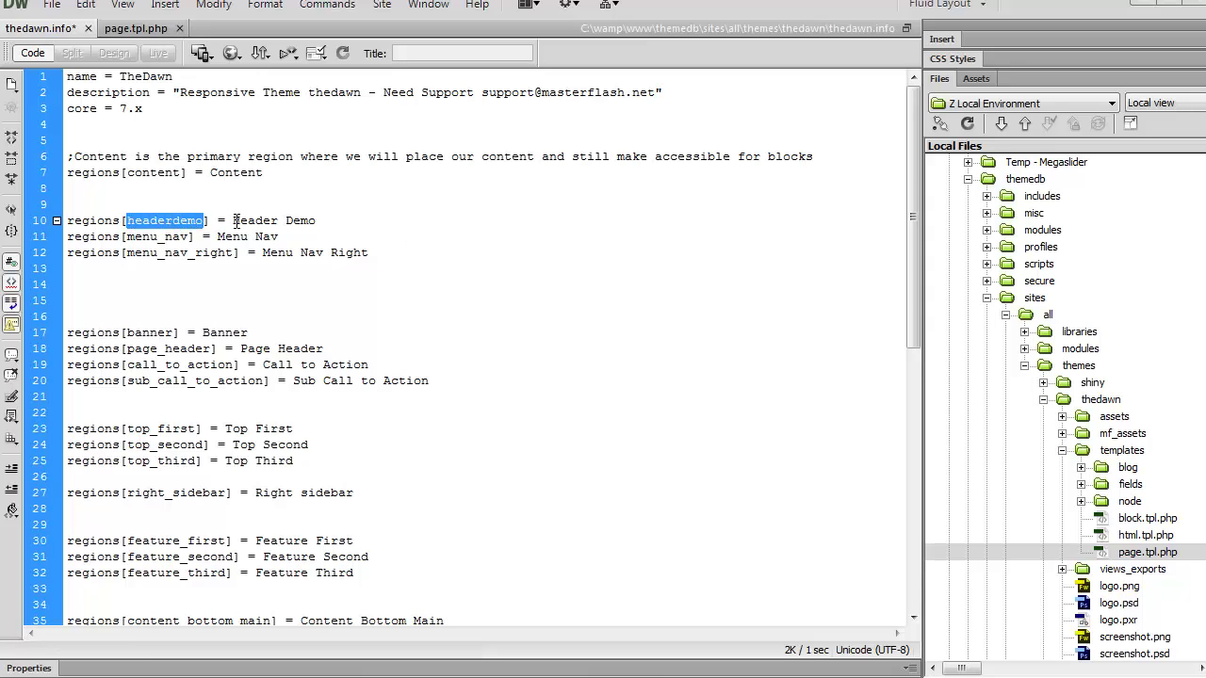
pyautogui.moveTo(233, 221); pyautogui.dragTo(323, 222)
pyautogui.write('S')
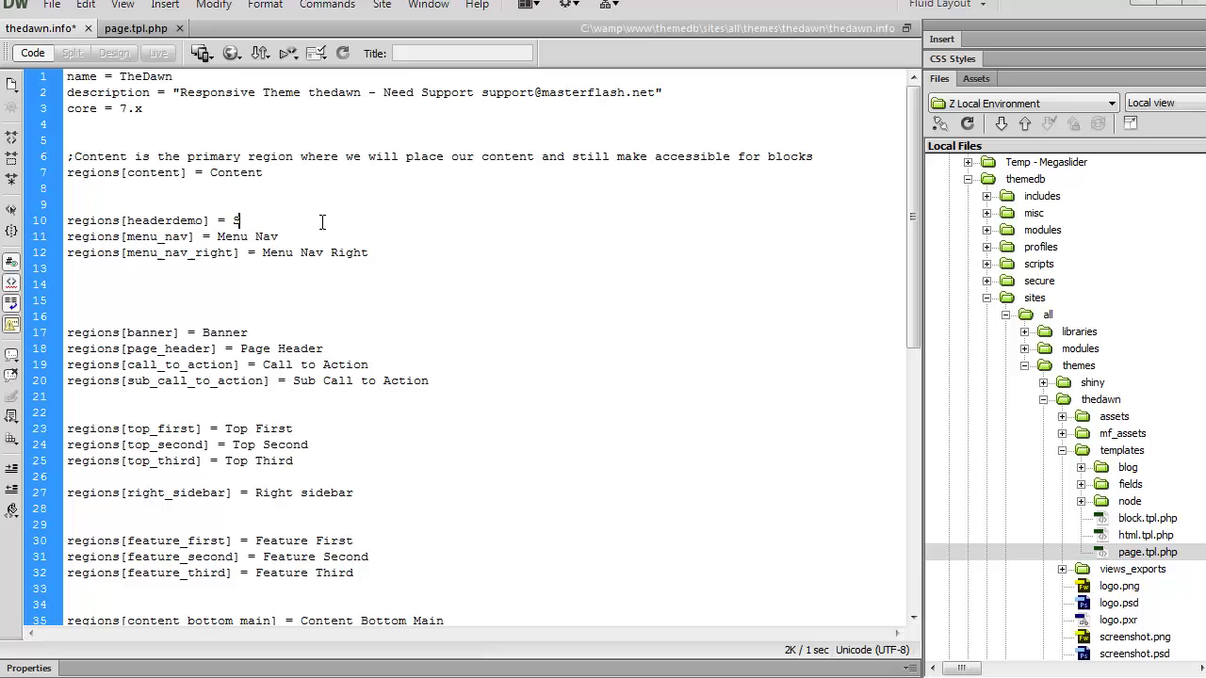
pyautogui.write('ay Anything')
pyautogui.hotkey('shift', 'Left')
pyautogui.hotkey('shift', 'Left')
pyautogui.hotkey('shift', 'Left')
pyautogui.hotkey('shift', 'Left')
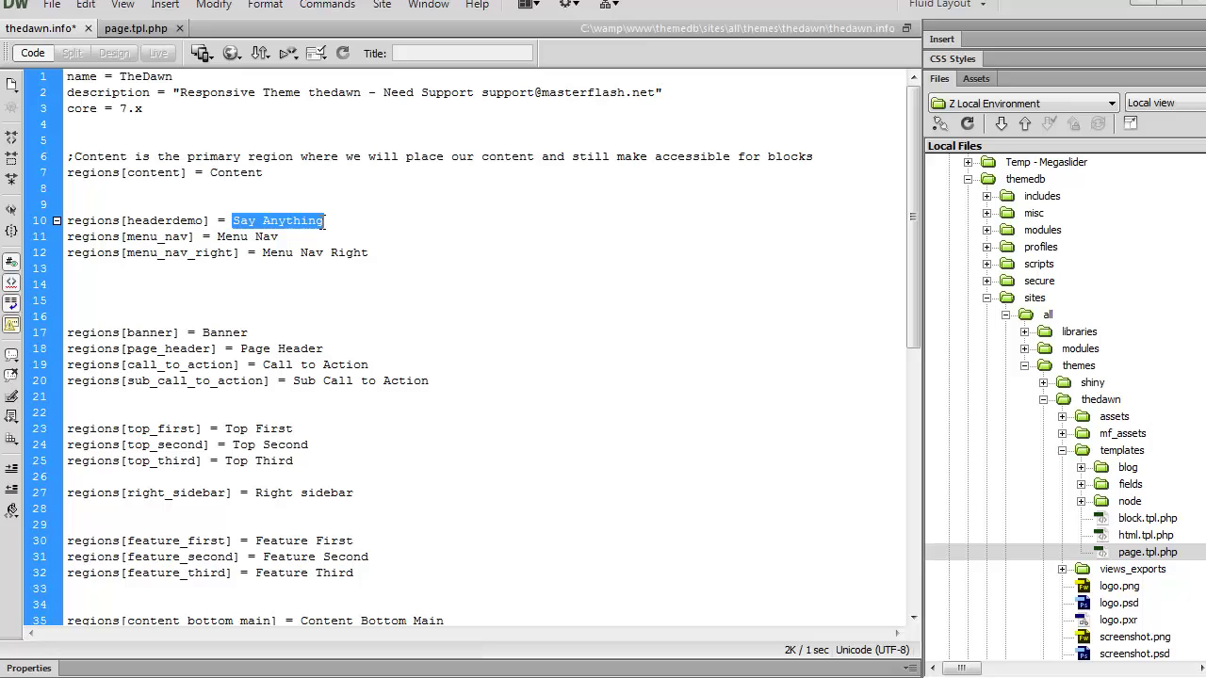
pyautogui.write('Header ')
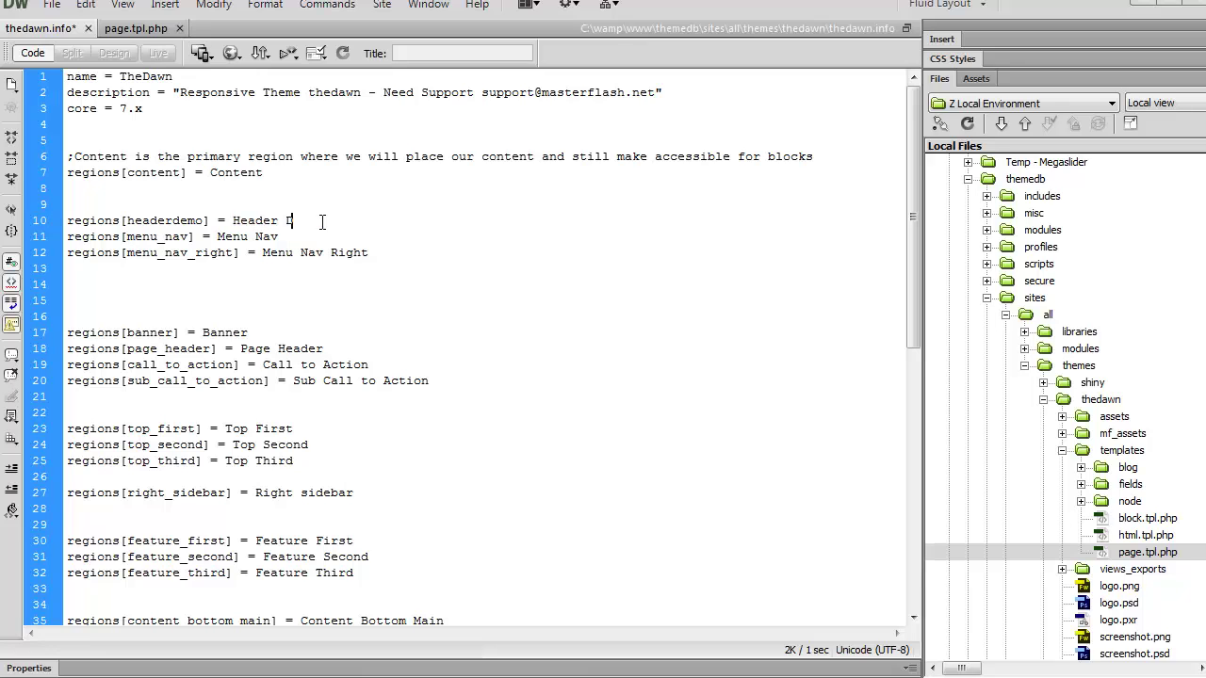
pyautogui.write('Demo')
pyautogui.hotkey('ctrl', 's')
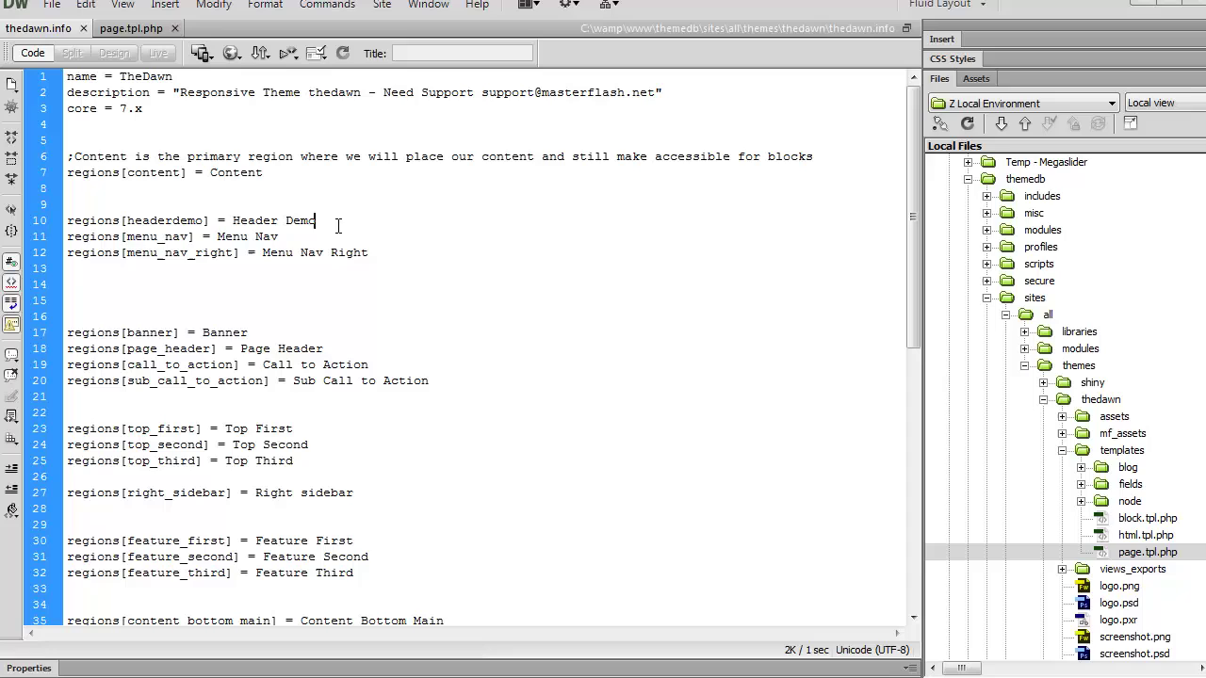
pyautogui.moveTo(322, 221); pyautogui.dragTo(66, 223)
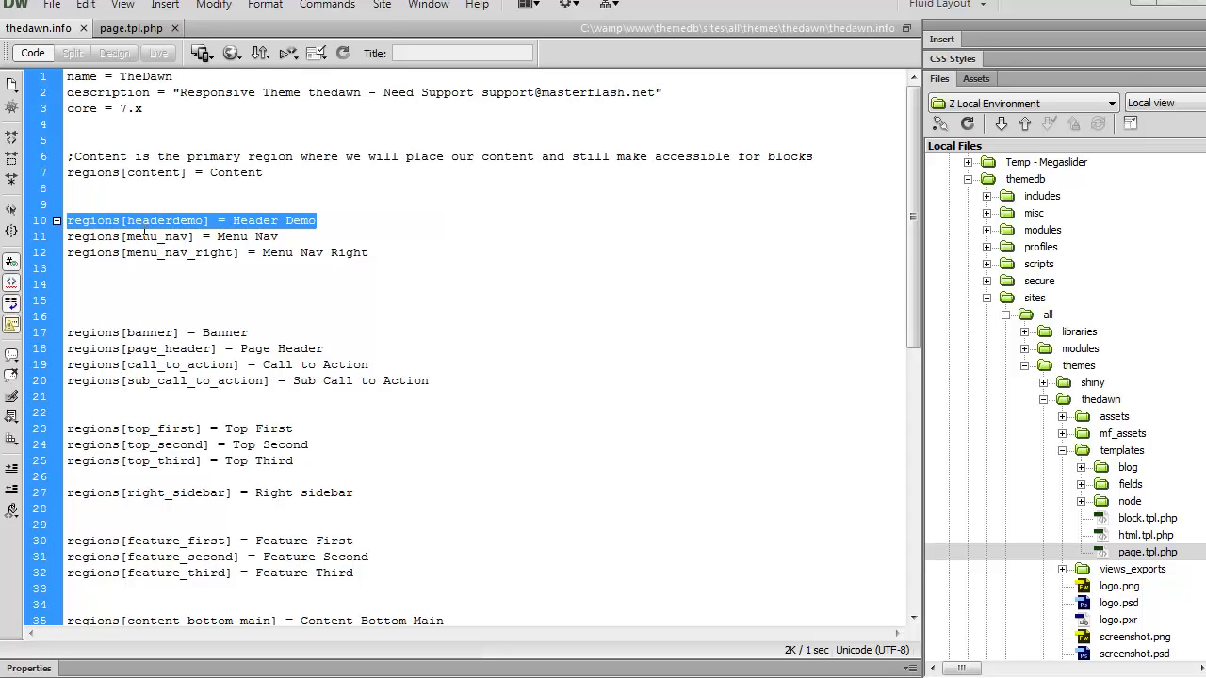
pyautogui.click(143, 236)
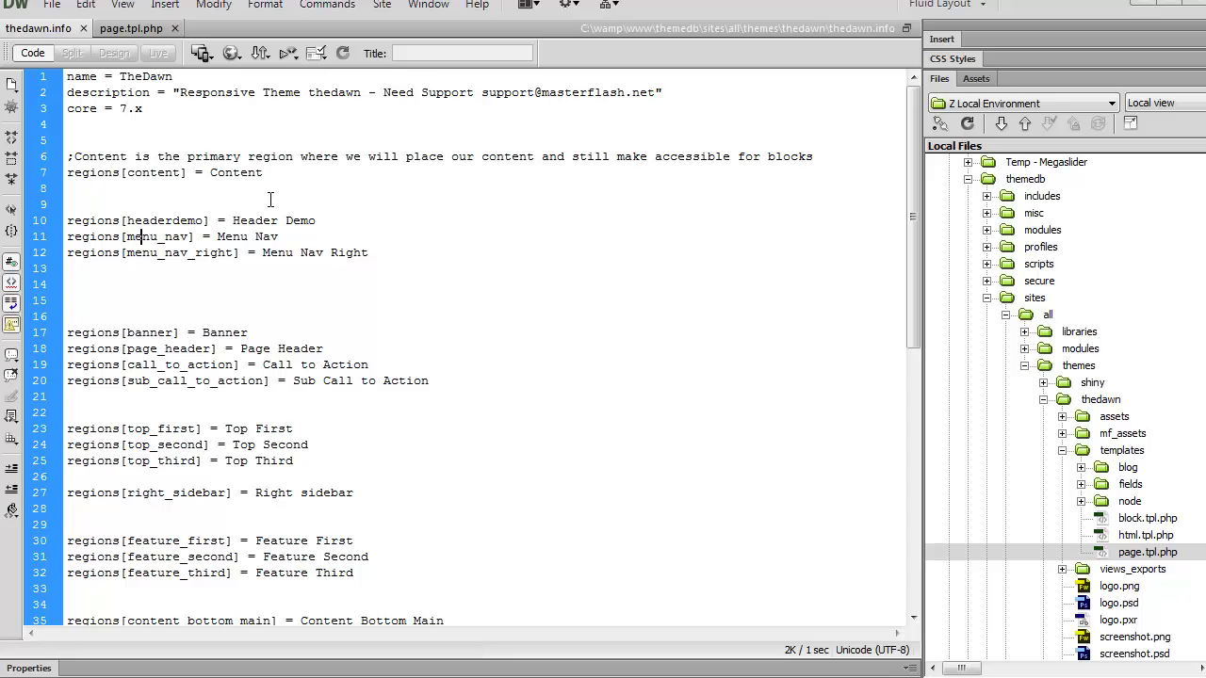
# Switch to page.tpl.php and scroll to the Begin/End Page Header Region comments.
pyautogui.click(127, 34)
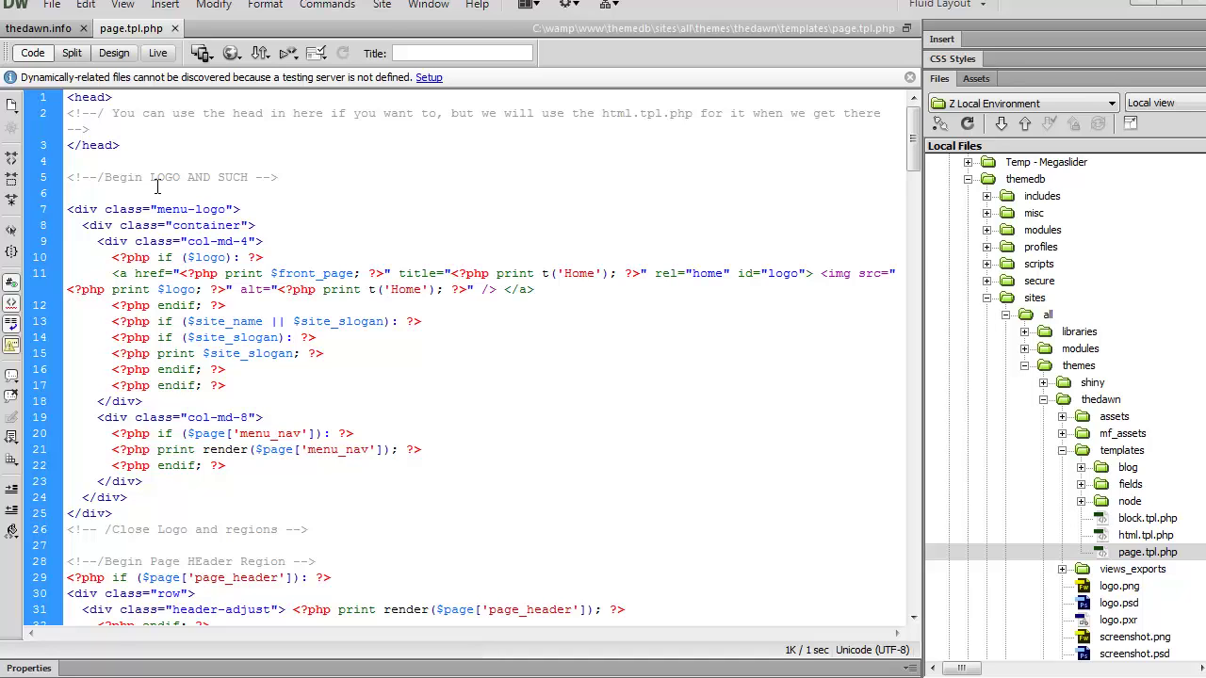
pyautogui.scroll(-1, 158, 186)
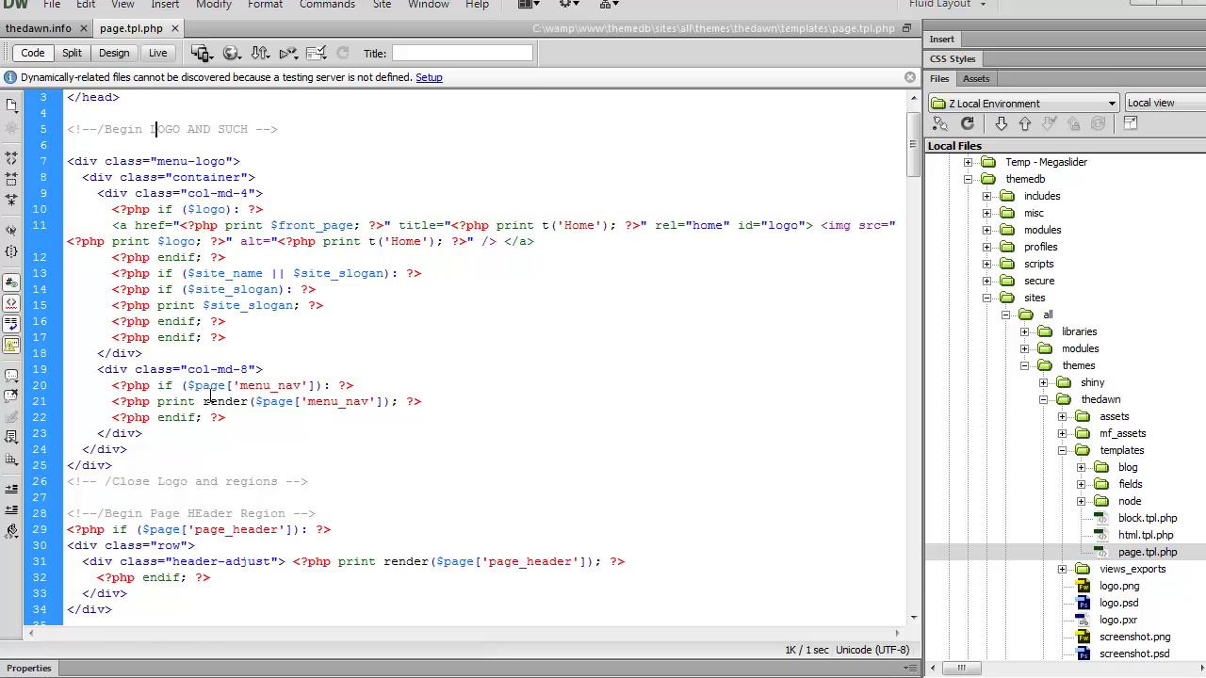
pyautogui.scroll(-2, 189, 311)
pyautogui.scroll(-1, 208, 395)
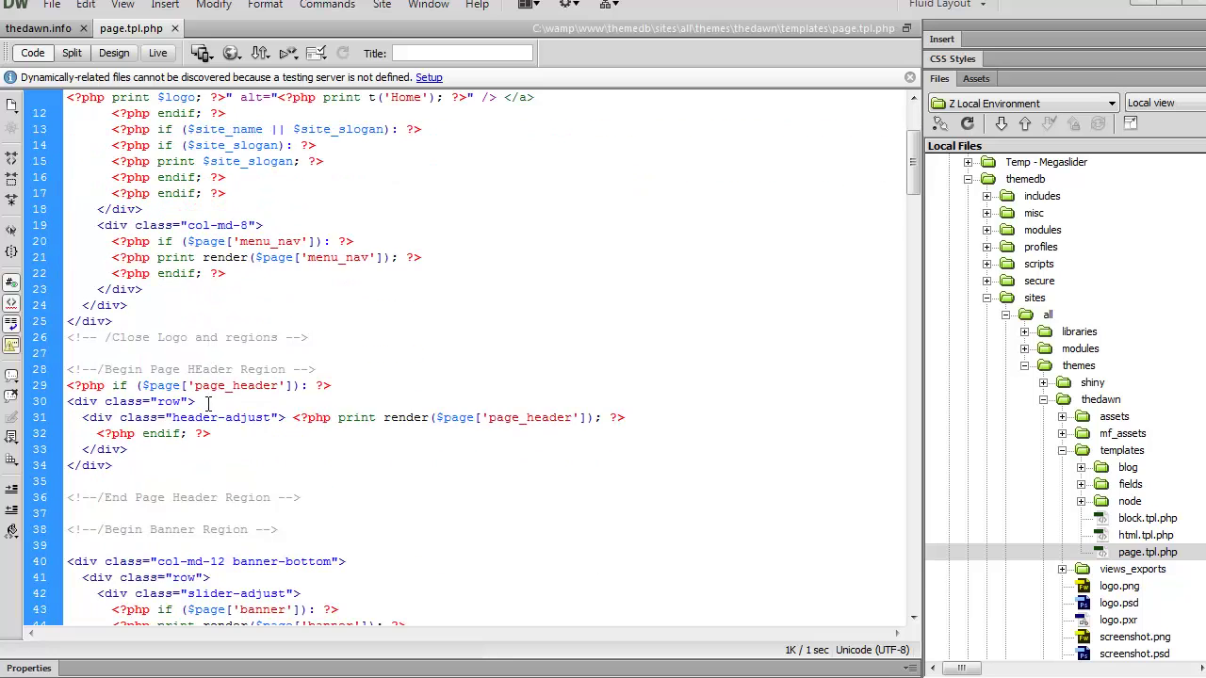
pyautogui.scroll(-1, 208, 400)
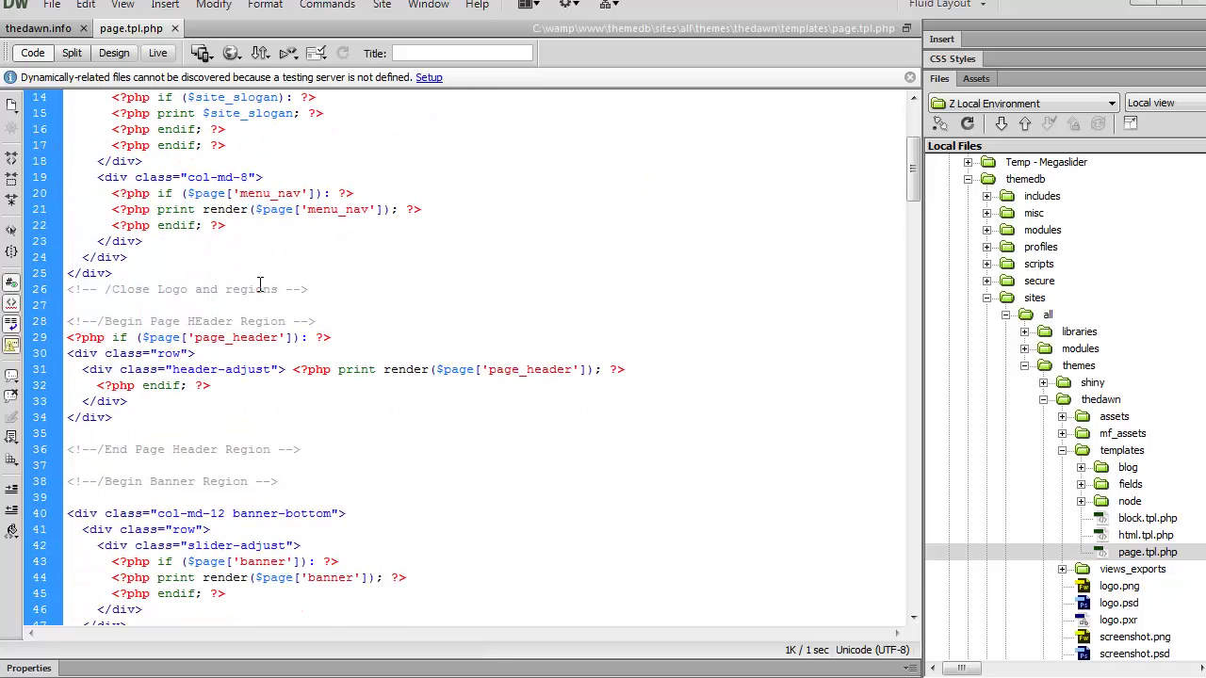
pyautogui.scroll(4, 261, 285)
pyautogui.scroll(1, 261, 285)
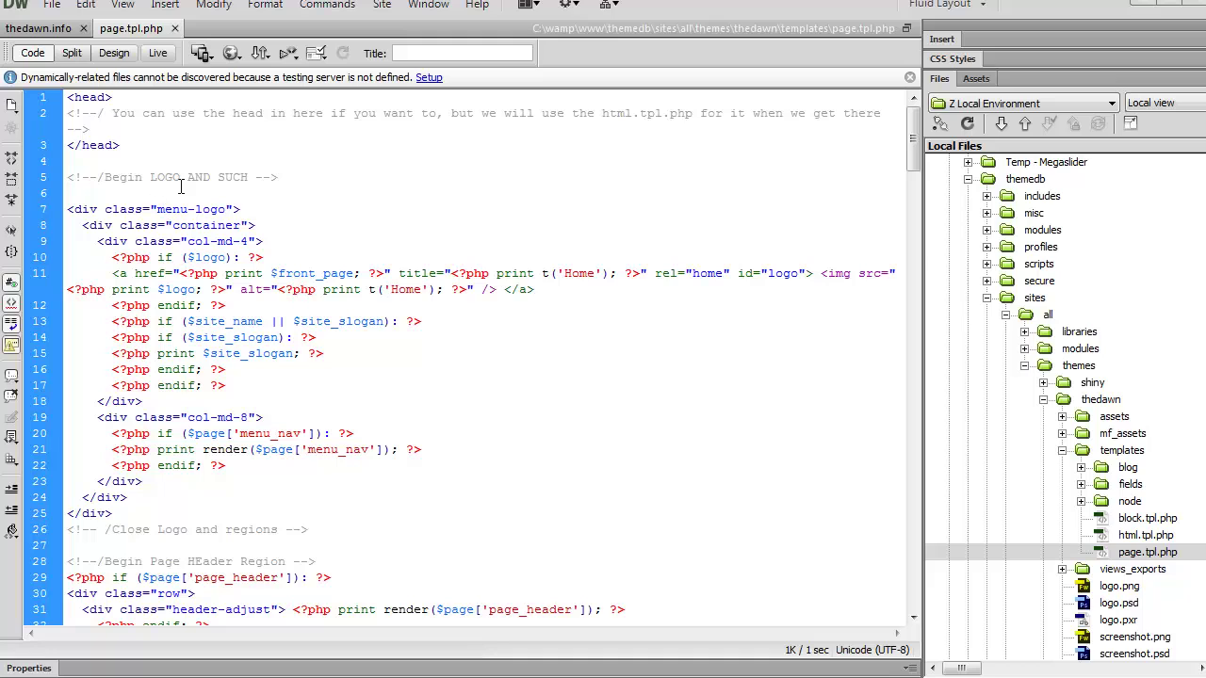
pyautogui.scroll(-4, 168, 207)
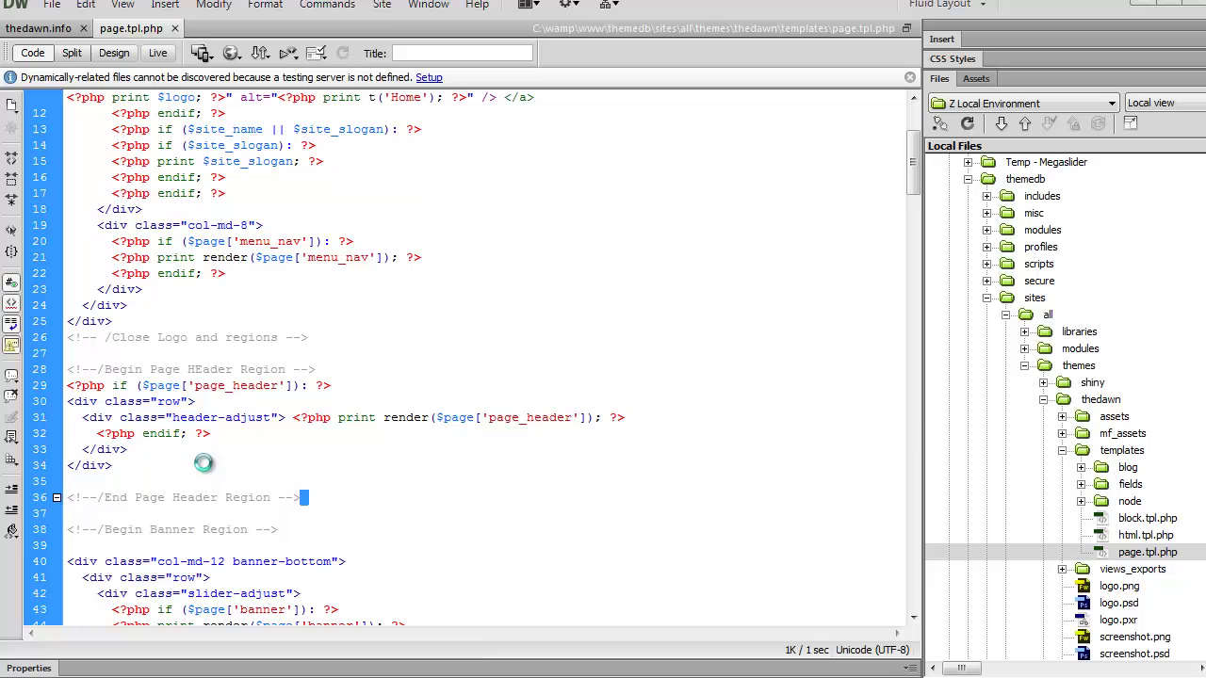
# Paste the Page Header region block after </head>, above the Begin LOGO AND SUCH comment.
pyautogui.moveTo(203, 463); pyautogui.dragTo(57, 370)
pyautogui.hotkey('ctrl', 'c')
pyautogui.rightClick(129, 389)
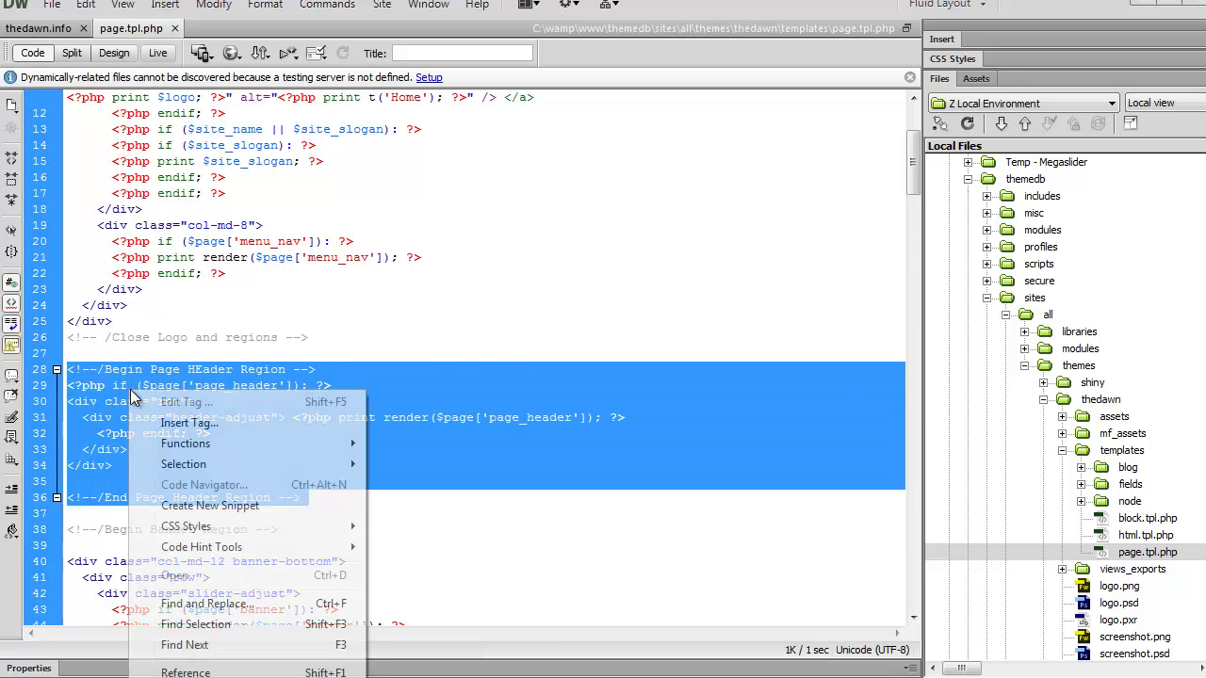
pyautogui.press('Escape')
pyautogui.scroll(4, 207, 509)
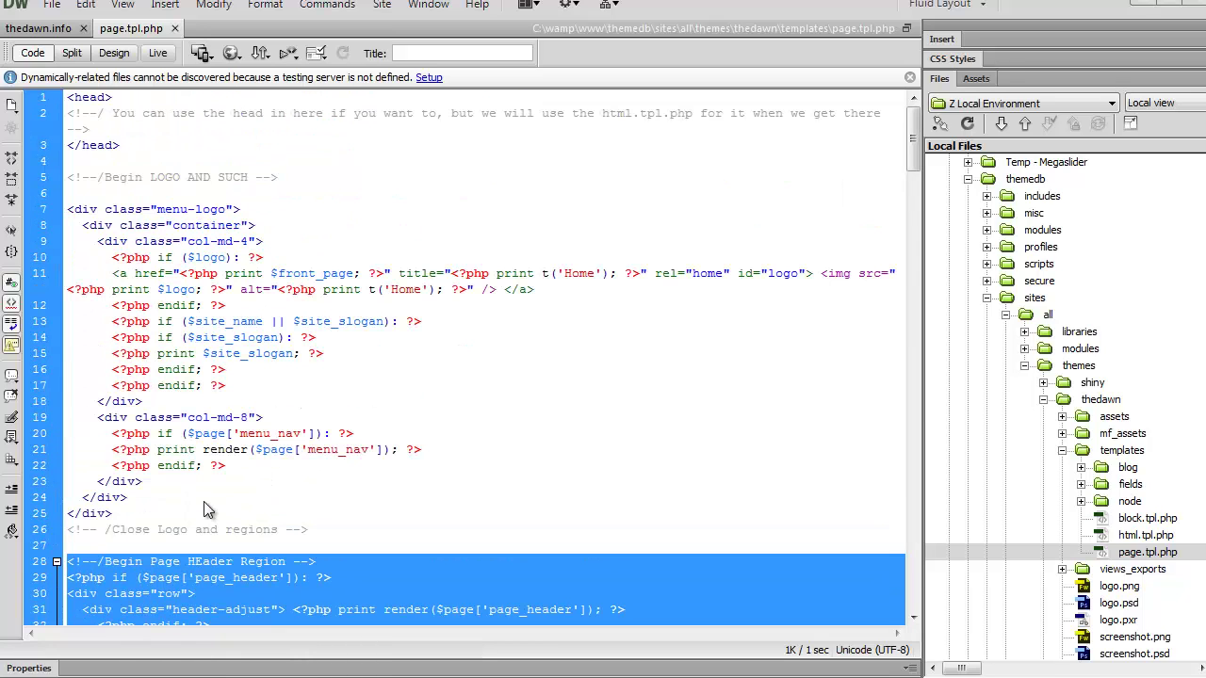
pyautogui.click(333, 179)
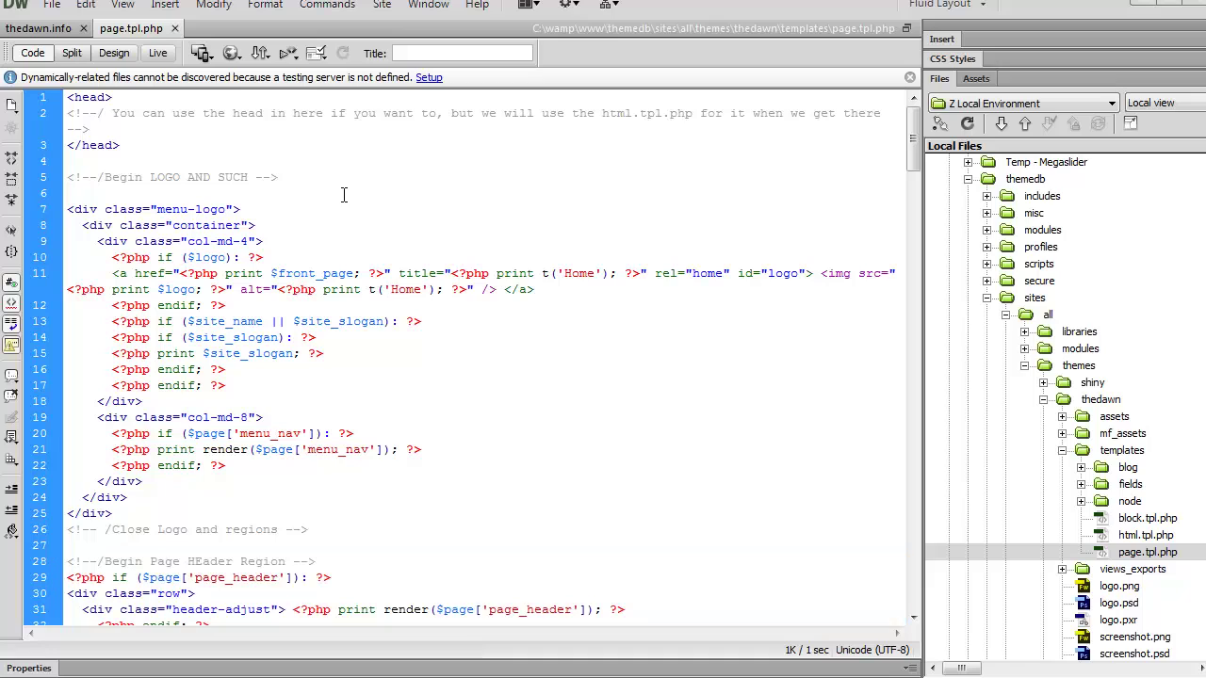
pyautogui.moveTo(245, 204); pyautogui.dragTo(53, 209)
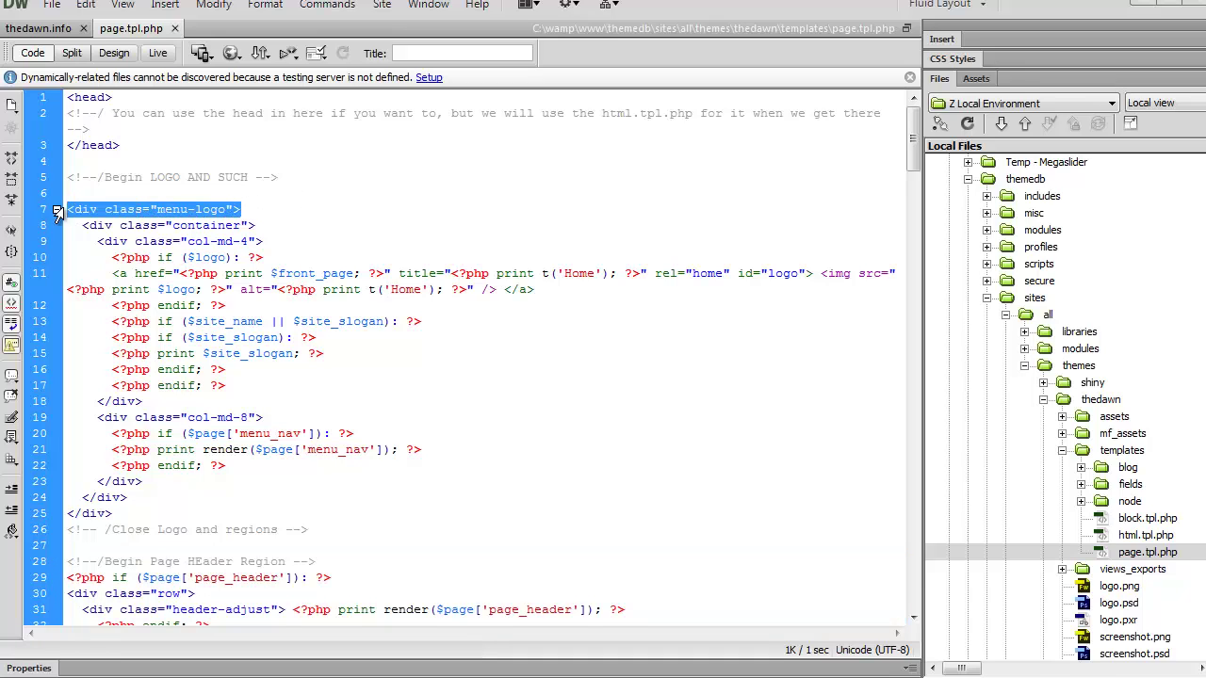
pyautogui.click(248, 177)
pyautogui.moveTo(283, 177); pyautogui.dragTo(68, 177)
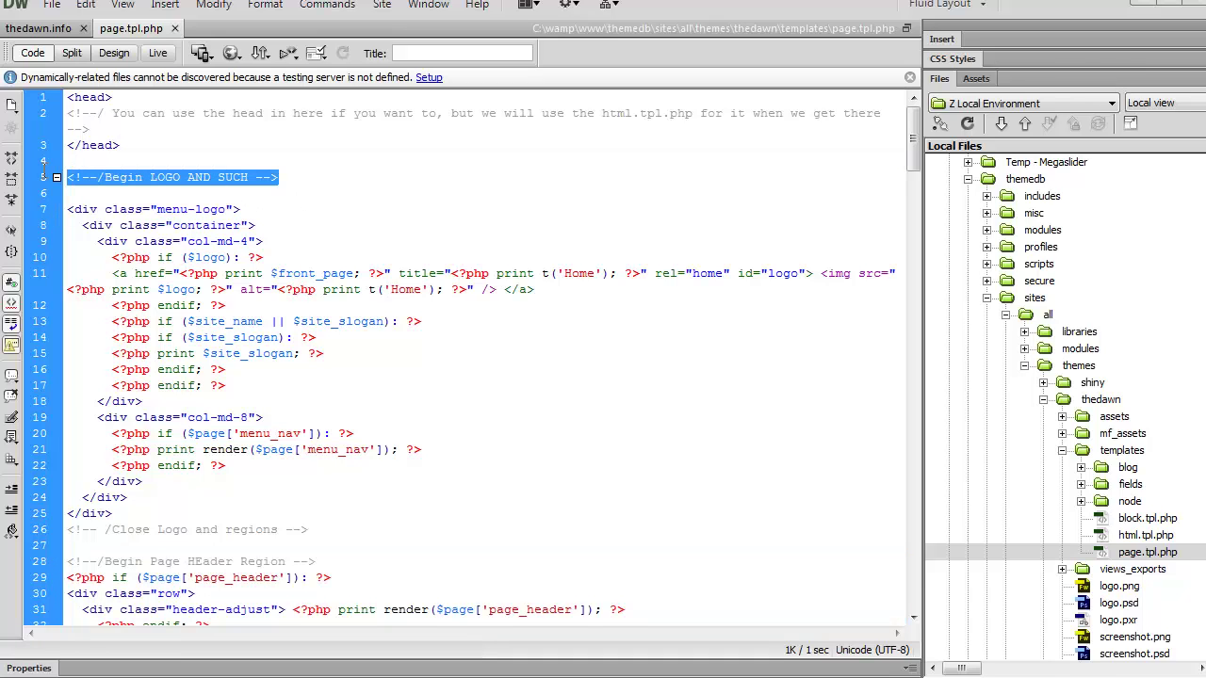
pyautogui.click(115, 146)
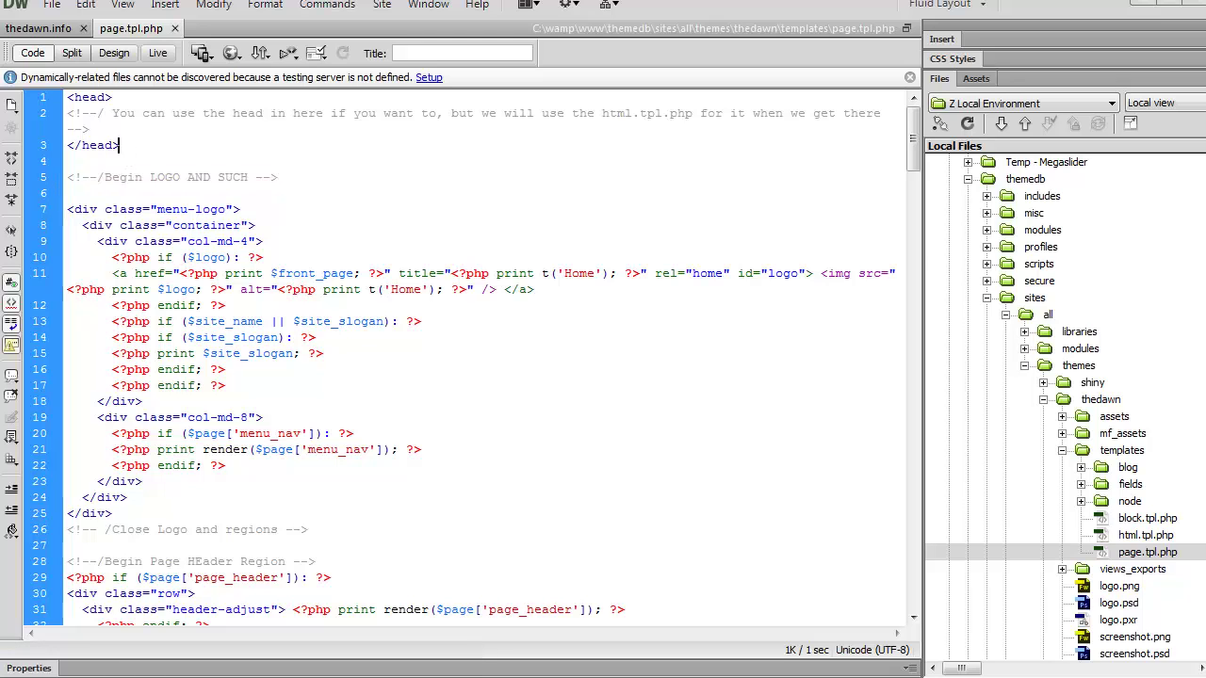
pyautogui.press('Return')
pyautogui.press('Return')
pyautogui.press('Return')
pyautogui.hotkey('ctrl', 'v')
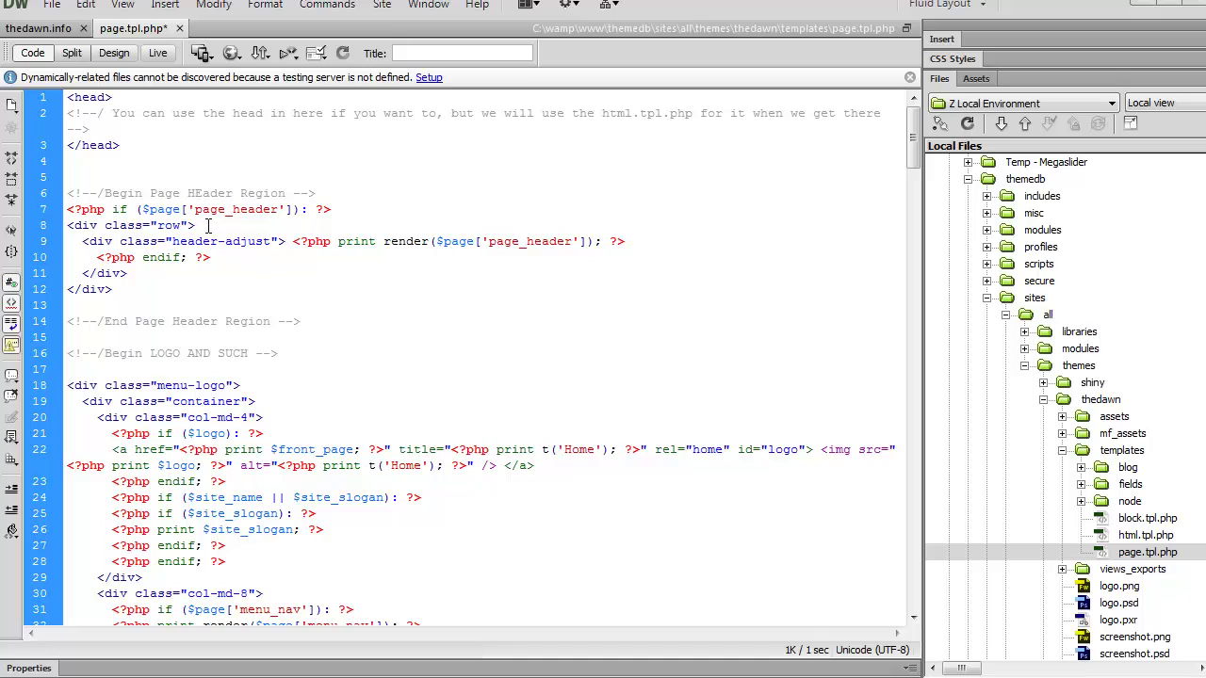
# Replace page_header with headerdemo in the condition and render call, and save page.tpl.php.
pyautogui.moveTo(193, 211); pyautogui.dragTo(280, 211)
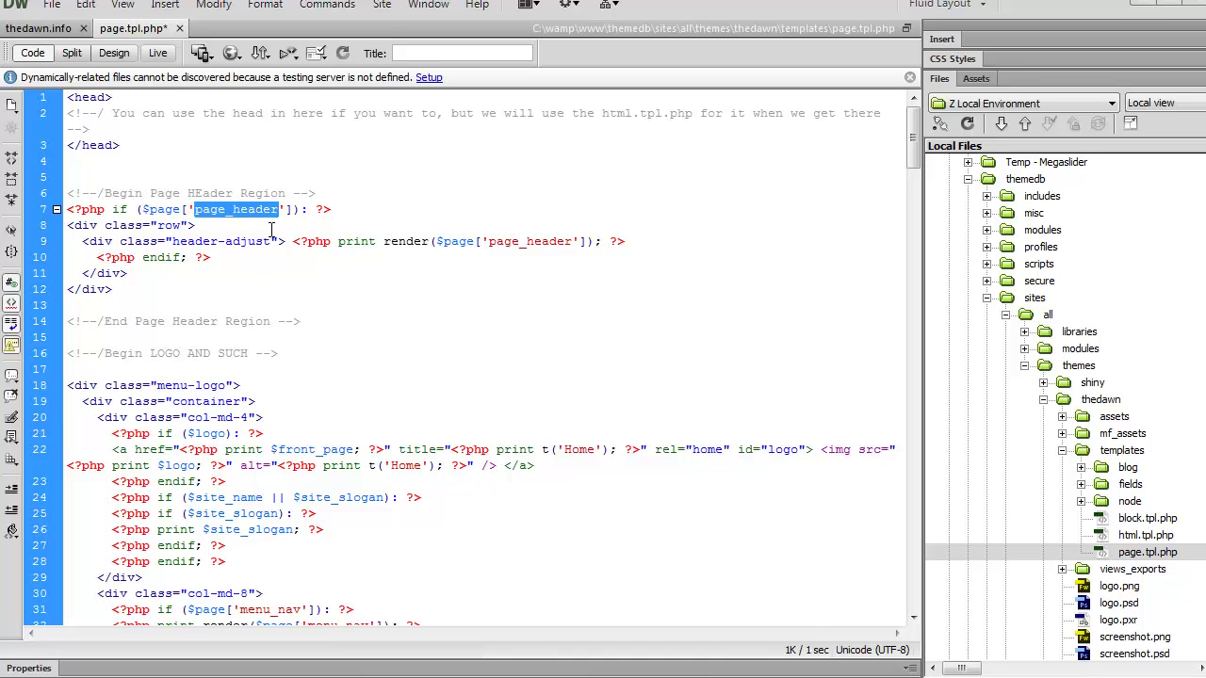
pyautogui.write('headerde')
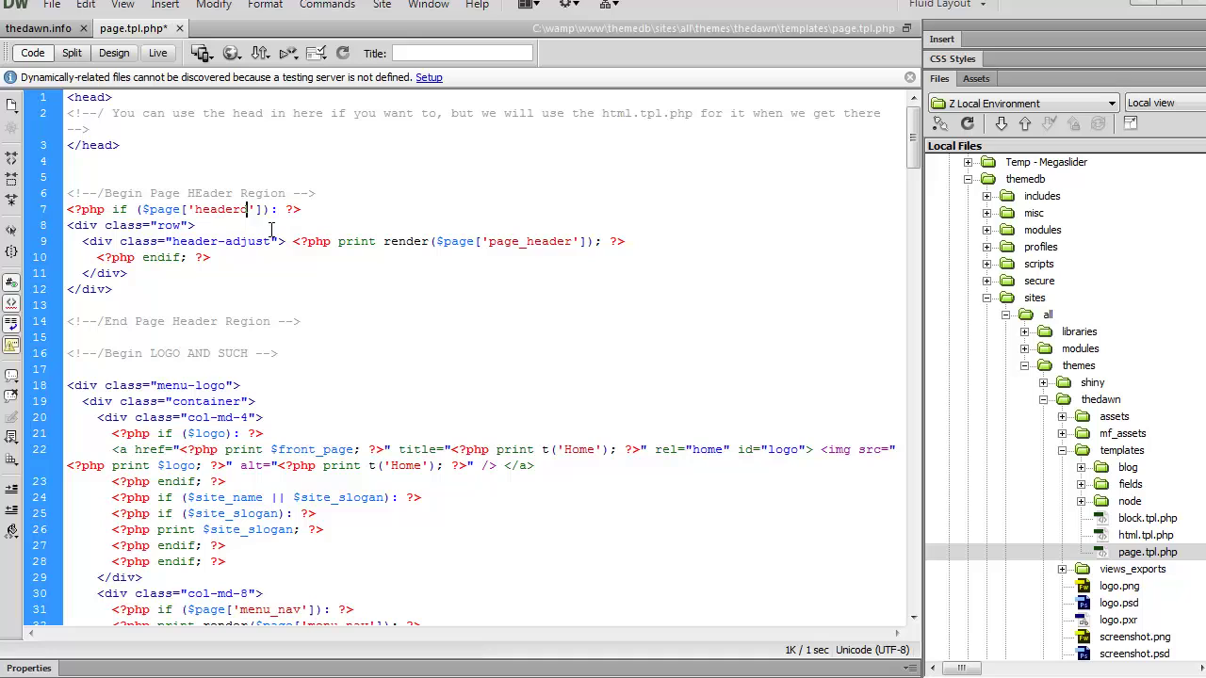
pyautogui.write('mo')
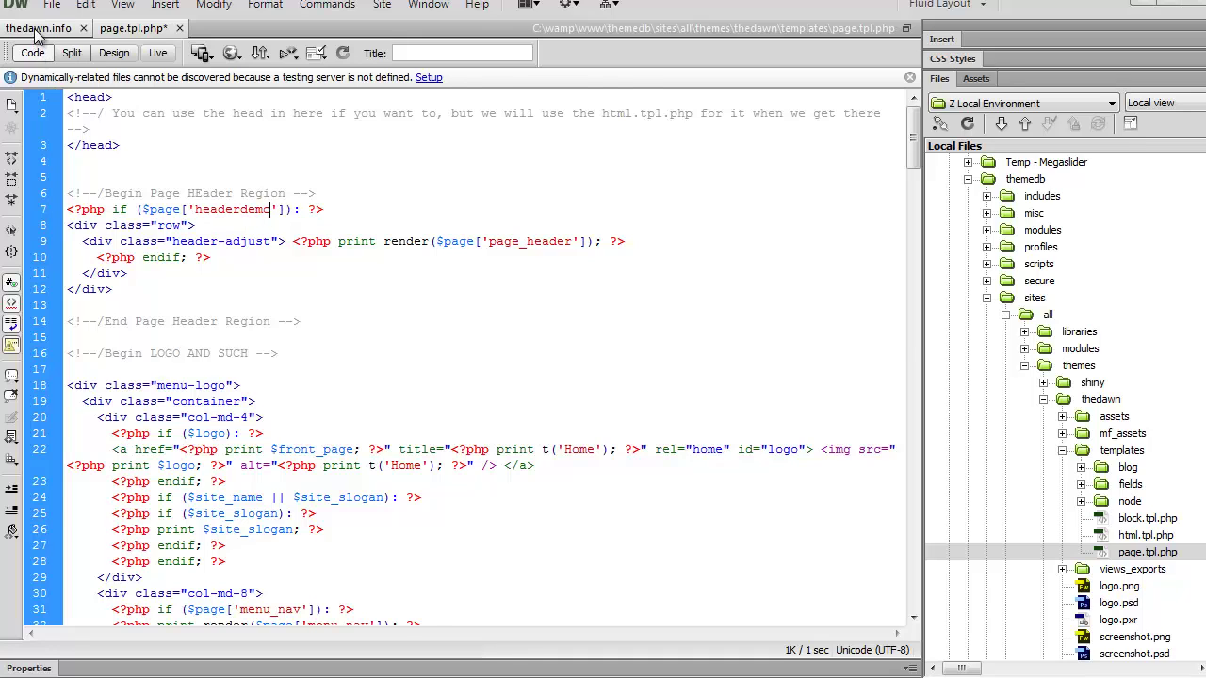
pyautogui.click(39, 30)
pyautogui.moveTo(205, 220); pyautogui.dragTo(130, 220)
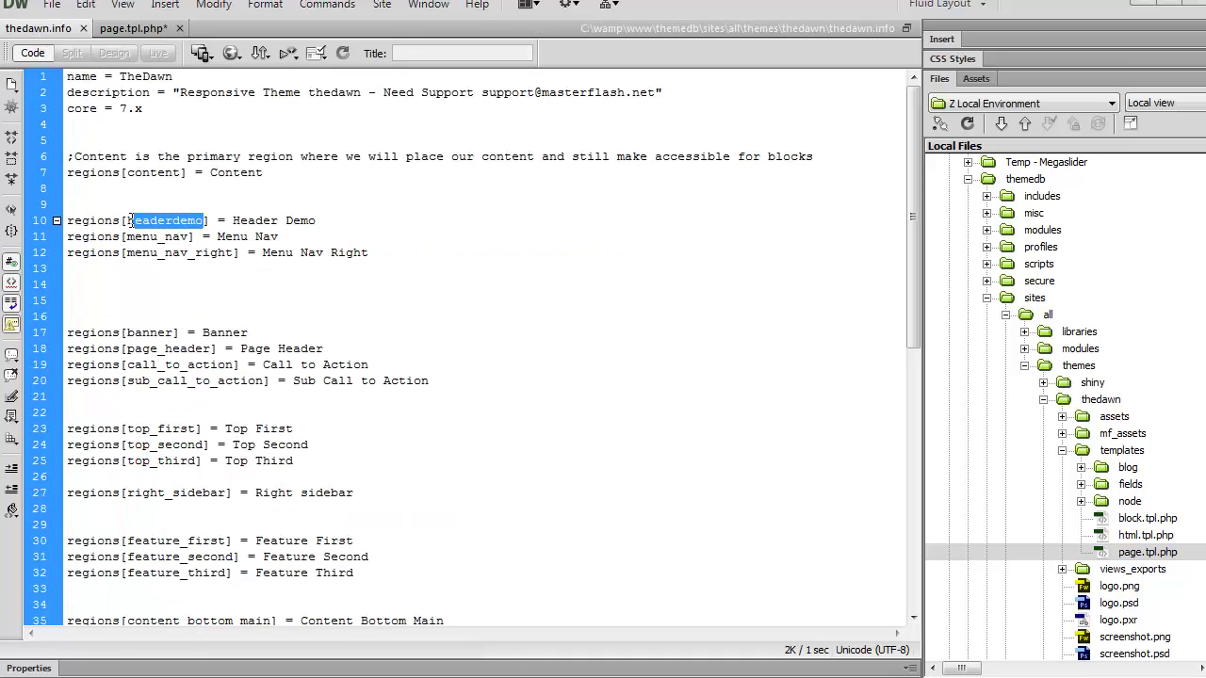
pyautogui.click(133, 28)
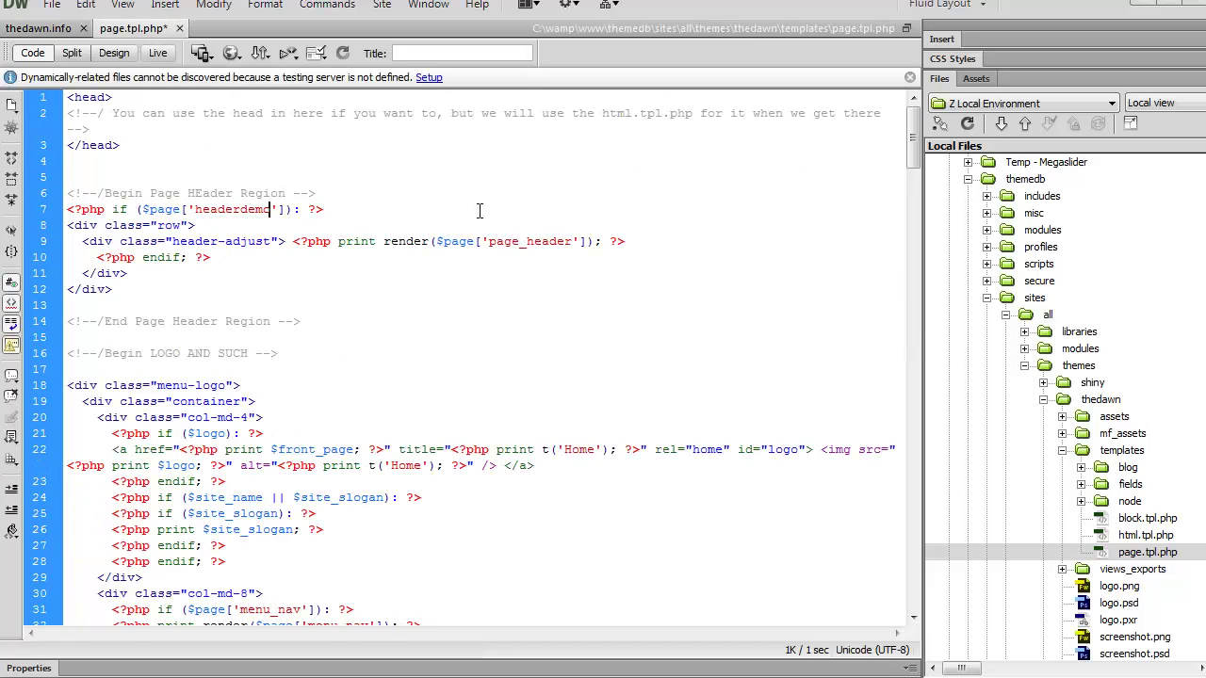
pyautogui.moveTo(489, 243); pyautogui.dragTo(573, 245)
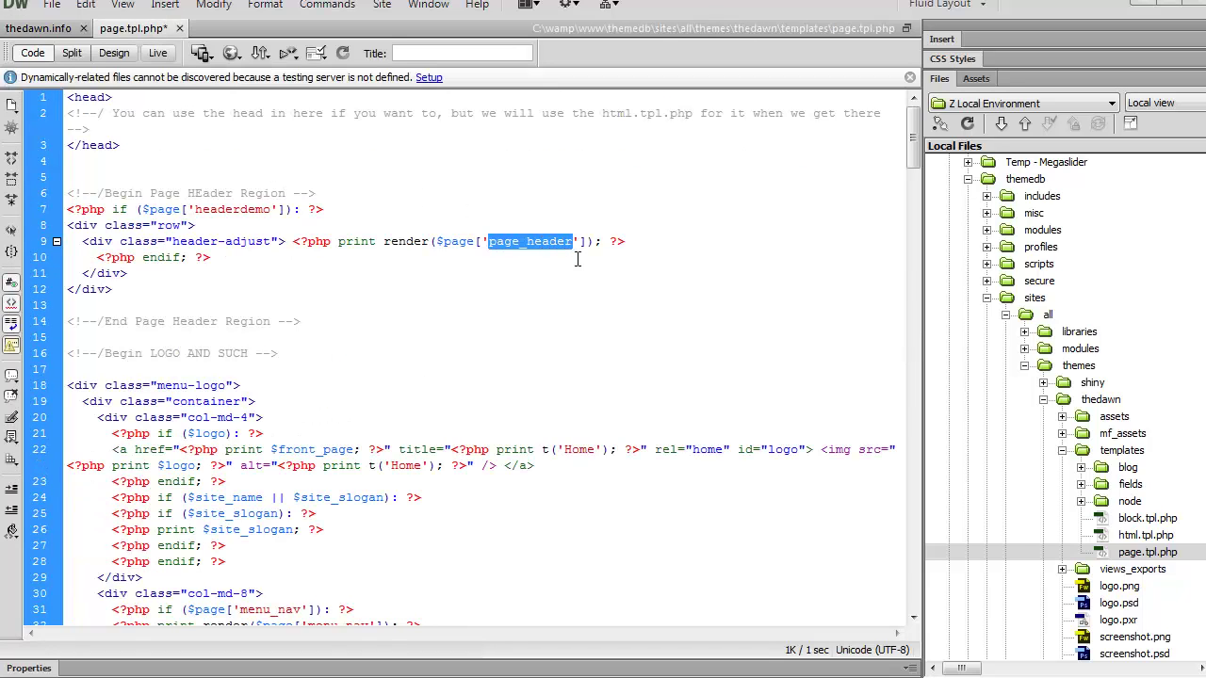
pyautogui.write('head')
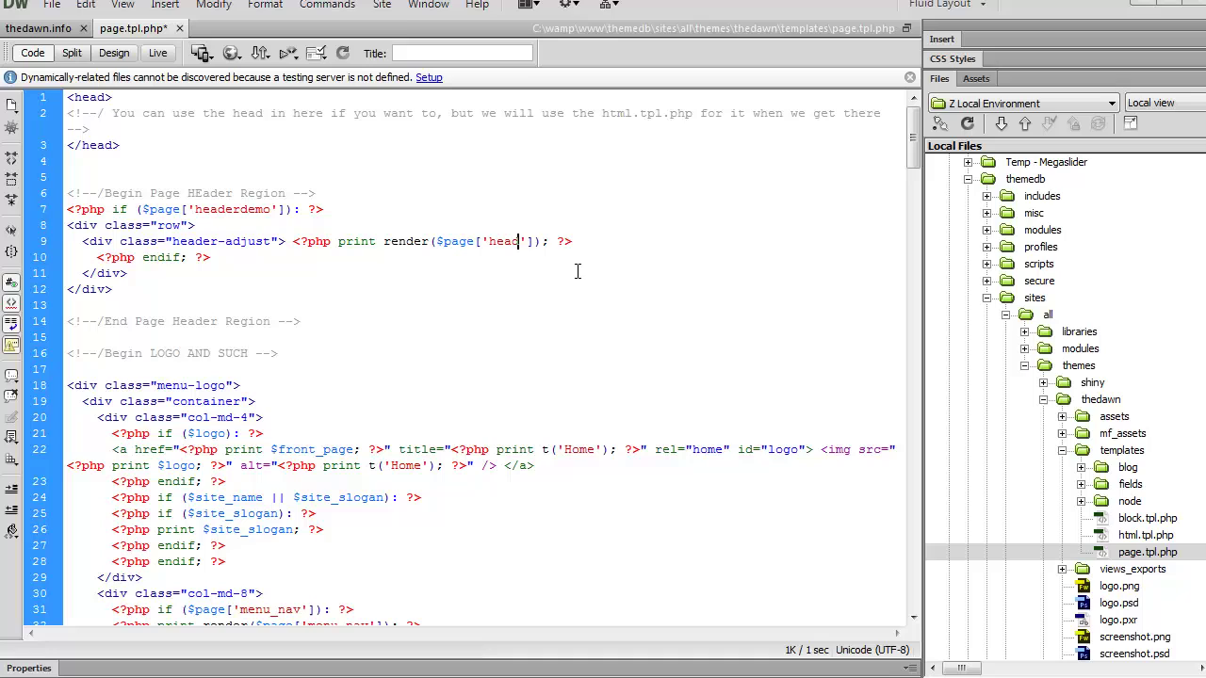
pyautogui.write('erdemo')
pyautogui.hotkey('ctrl', 's')
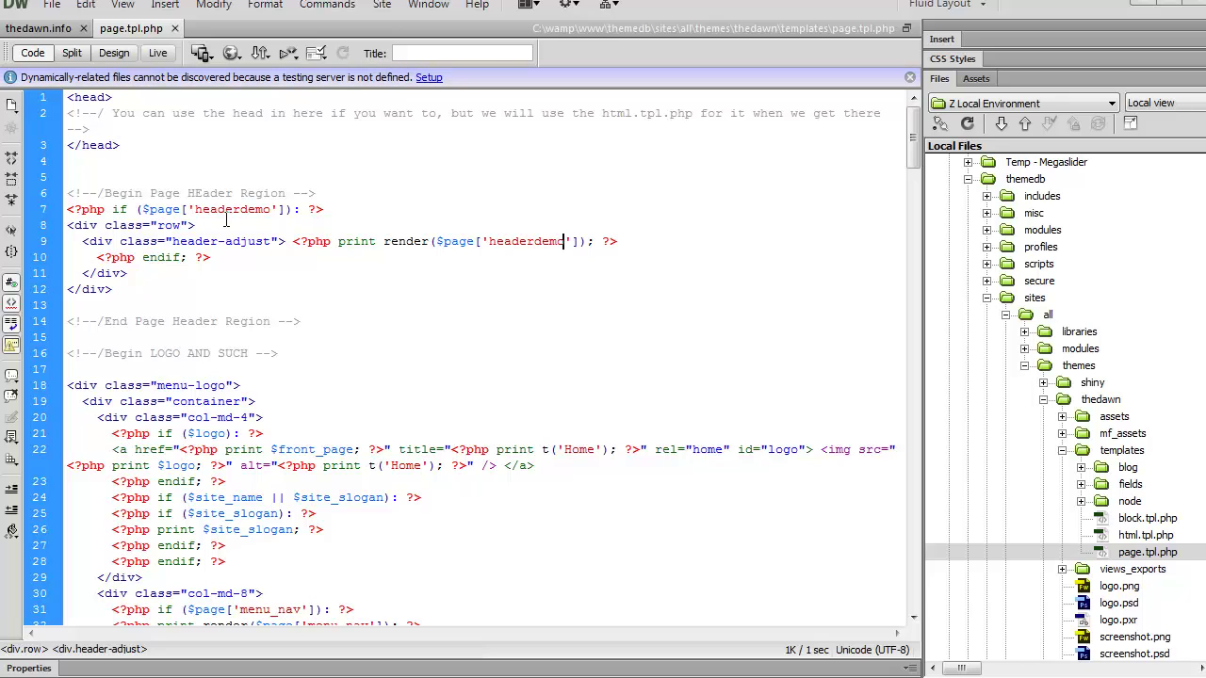
# Move the <?php endif; ?> below the region's closing div and save the template.
pyautogui.moveTo(325, 209)
pyautogui.mouseDown()
pyautogui.moveTo(68, 211)
pyautogui.moveTo(407, 241)
pyautogui.moveTo(630, 244)
pyautogui.mouseUp()
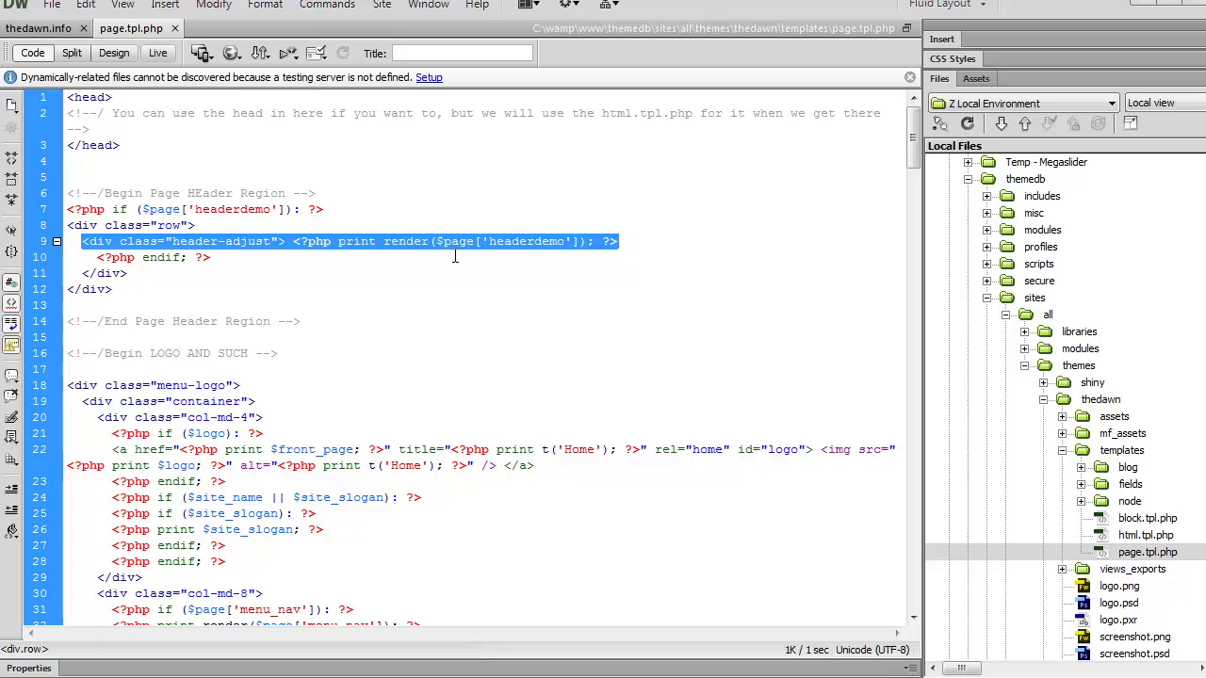
pyautogui.moveTo(133, 257)
pyautogui.mouseDown()
pyautogui.moveTo(128, 273)
pyautogui.moveTo(214, 256)
pyautogui.mouseUp()
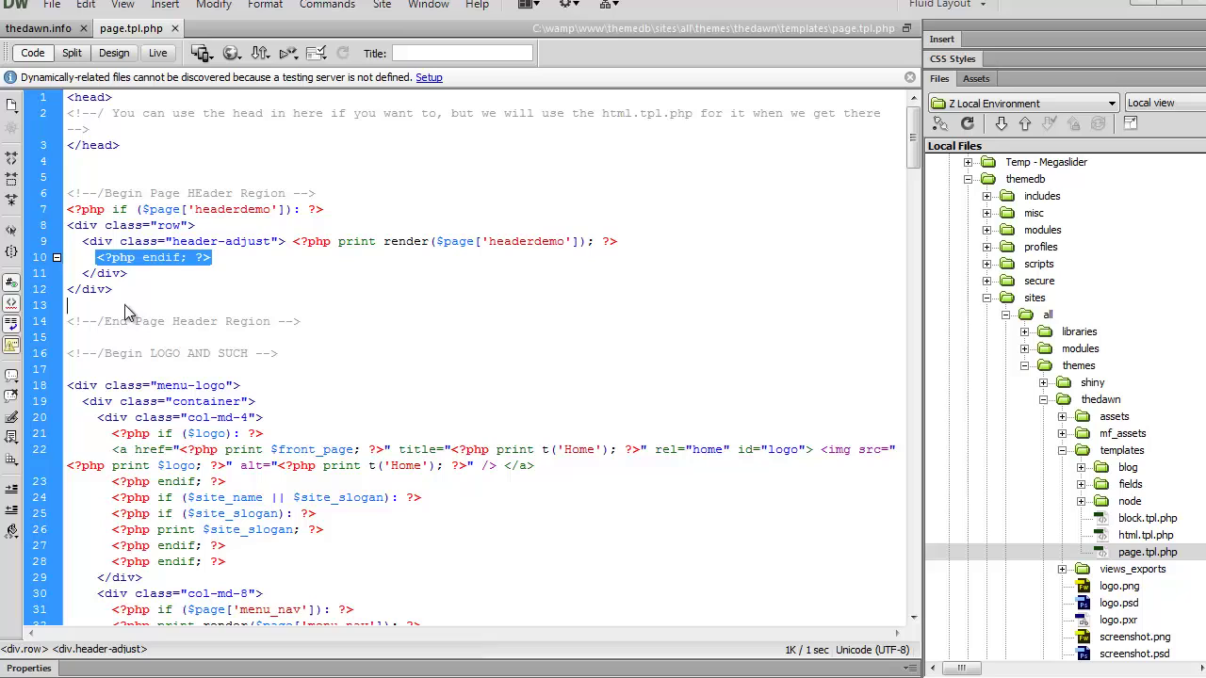
pyautogui.moveTo(135, 258); pyautogui.dragTo(68, 305)
pyautogui.click(190, 271)
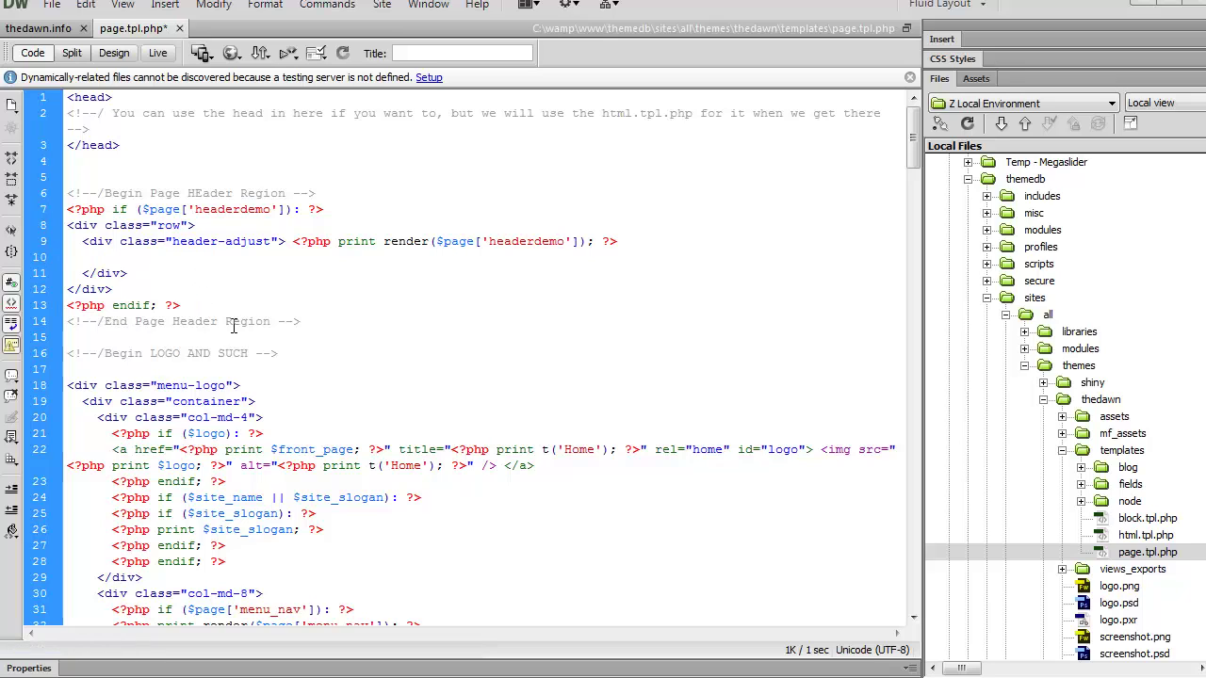
pyautogui.hotkey('ctrl', 's')
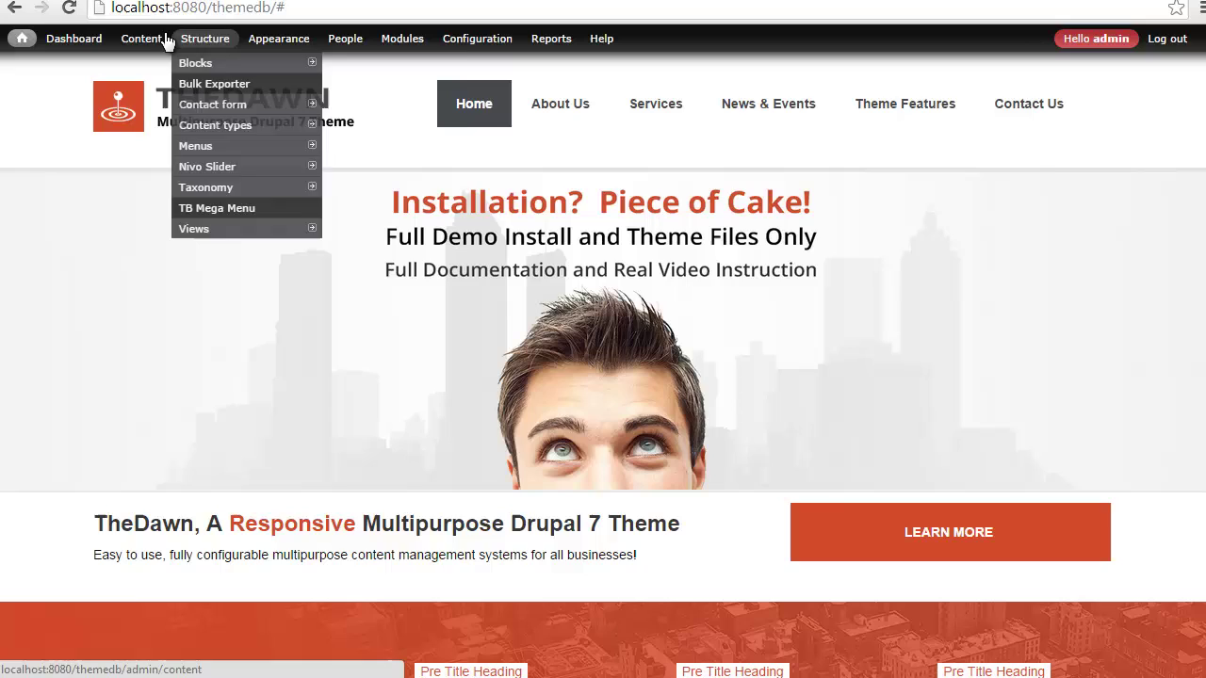
# Reload TheDawn's block region demo, flush all caches, and start a new custom block.
pyautogui.click(195, 64)
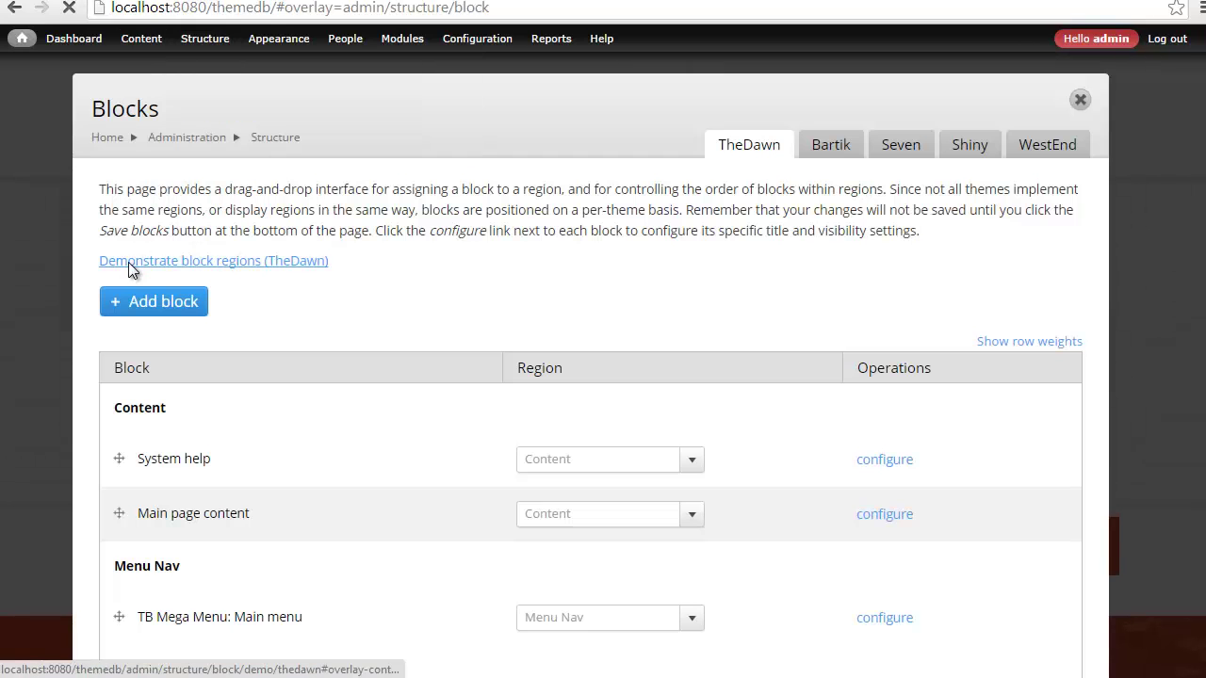
pyautogui.click(128, 263)
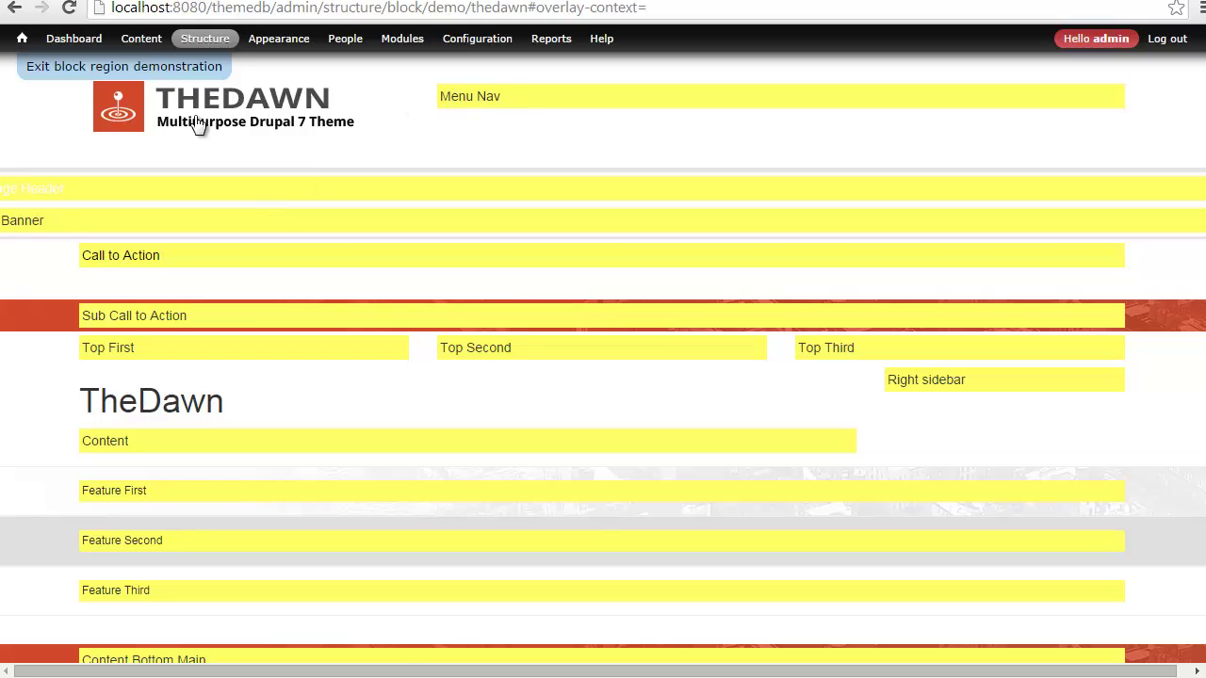
pyautogui.moveTo(22, 38)
pyautogui.moveTo(55, 83)
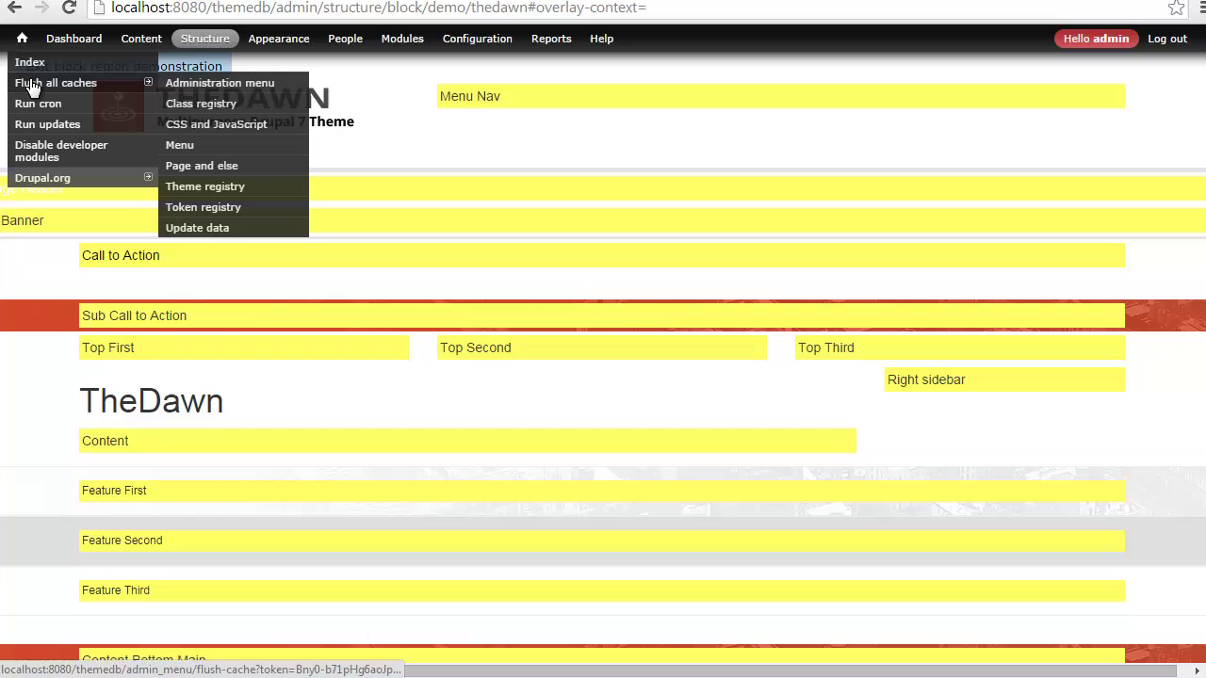
pyautogui.click(31, 85)
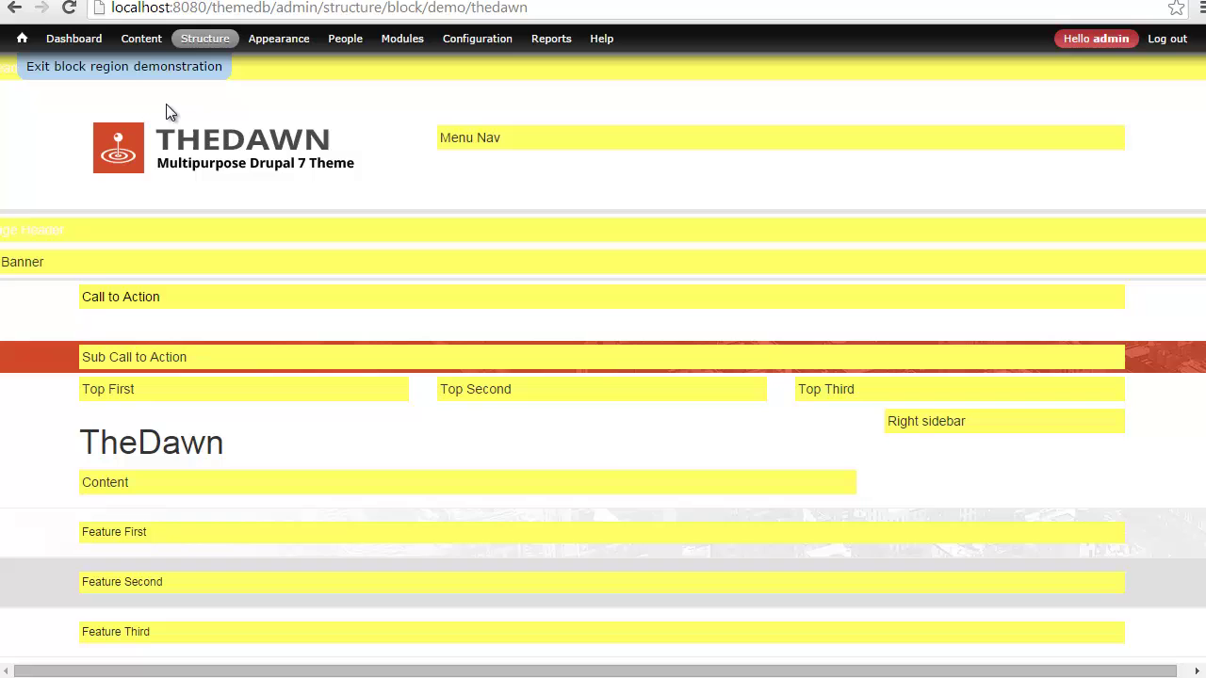
pyautogui.moveTo(196, 63)
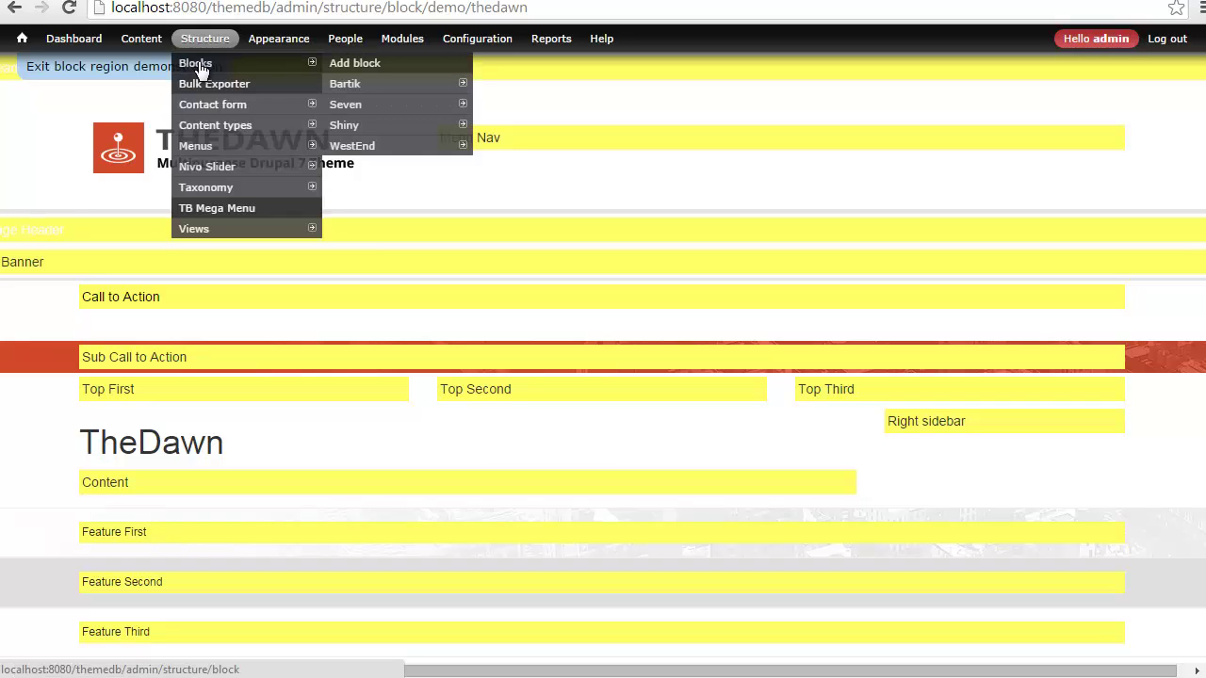
pyautogui.click(338, 64)
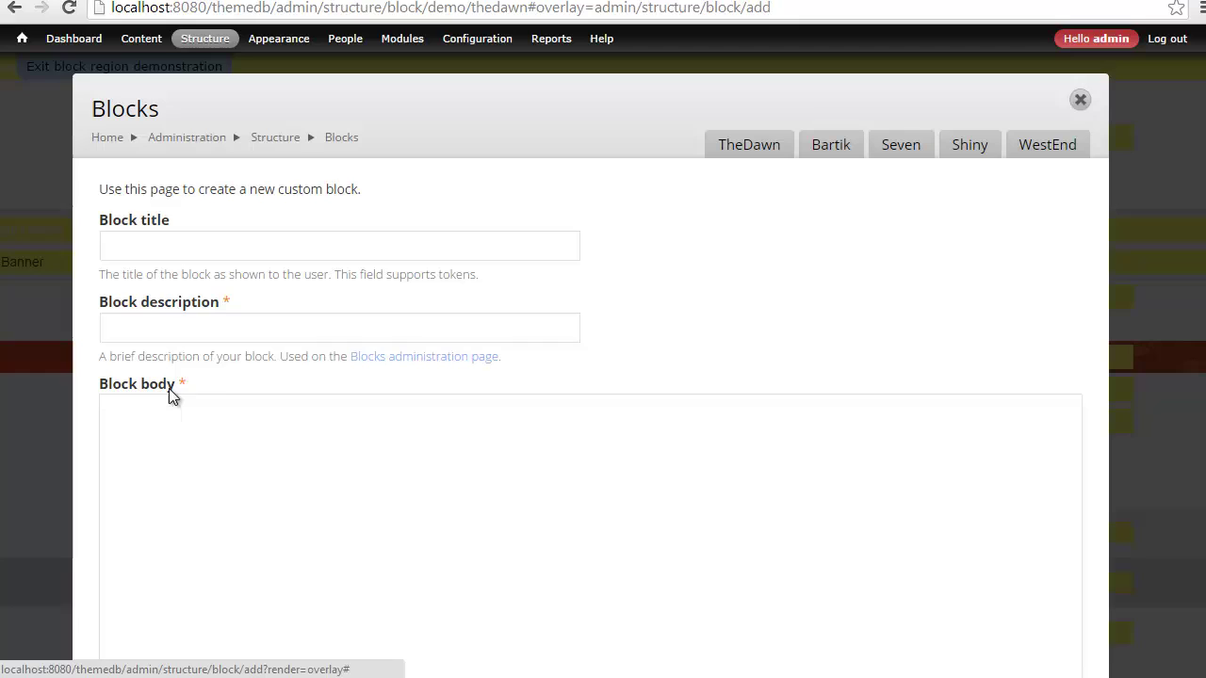
# Enter DEMO WARNING as the new block's description.
pyautogui.click(169, 420)
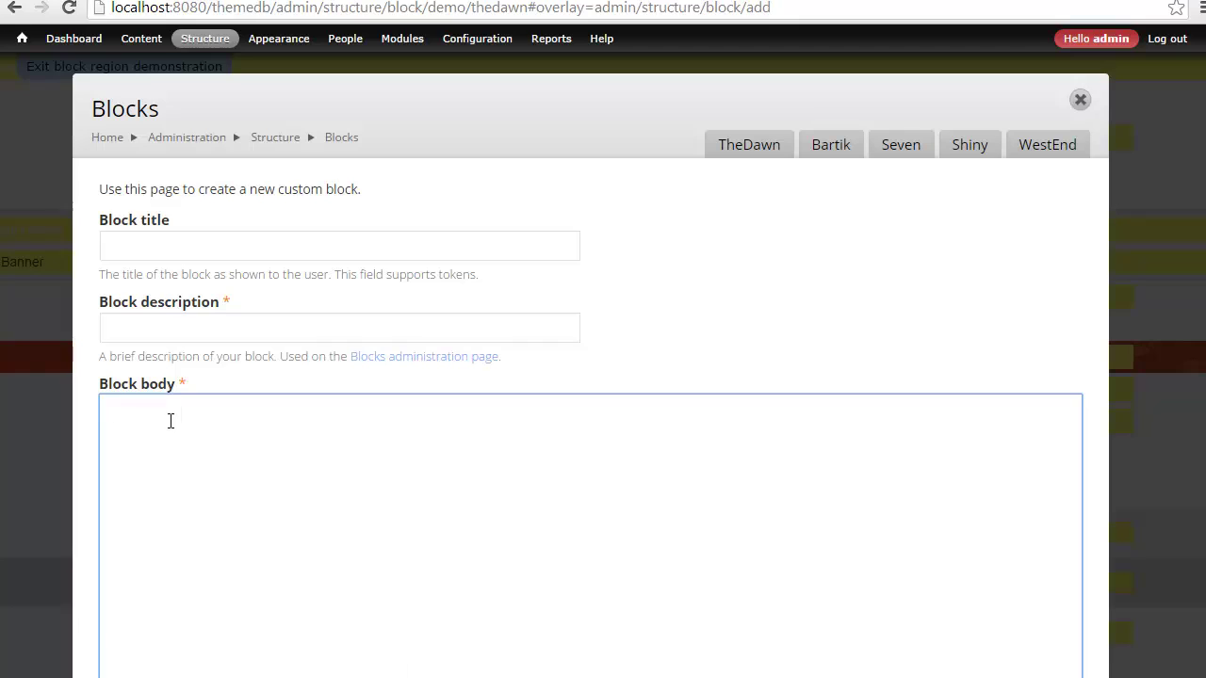
pyautogui.click(176, 320)
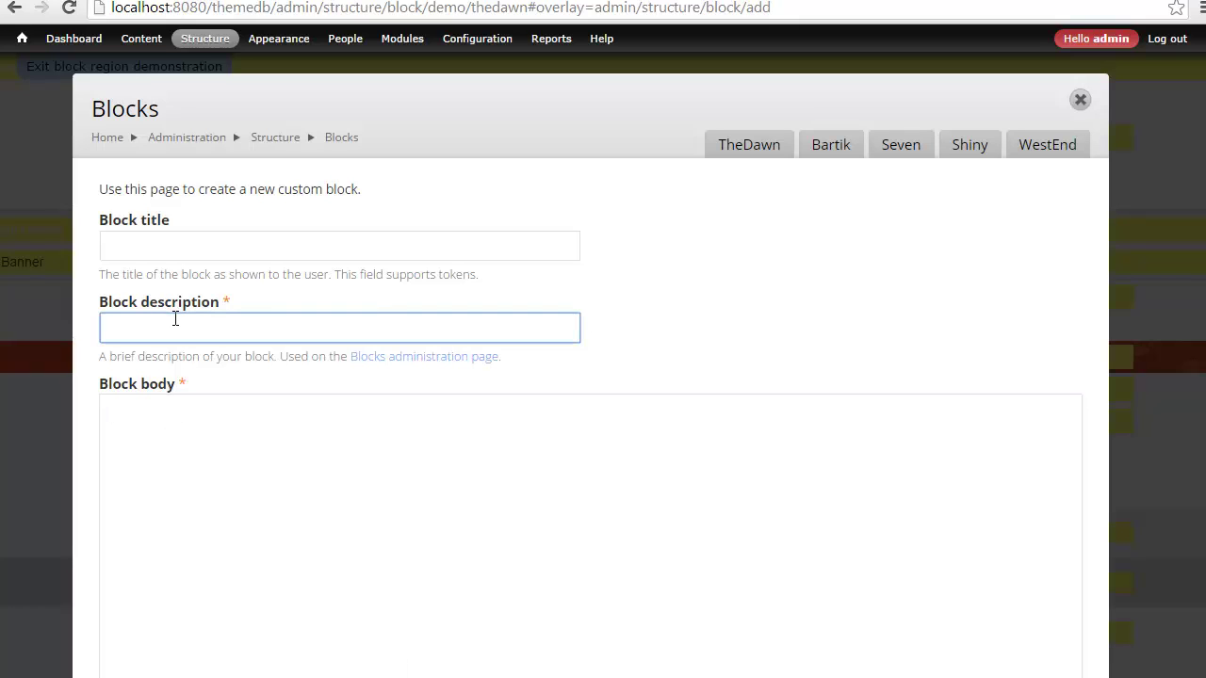
pyautogui.write('DEMO WARNING')
pyautogui.press('Tab')
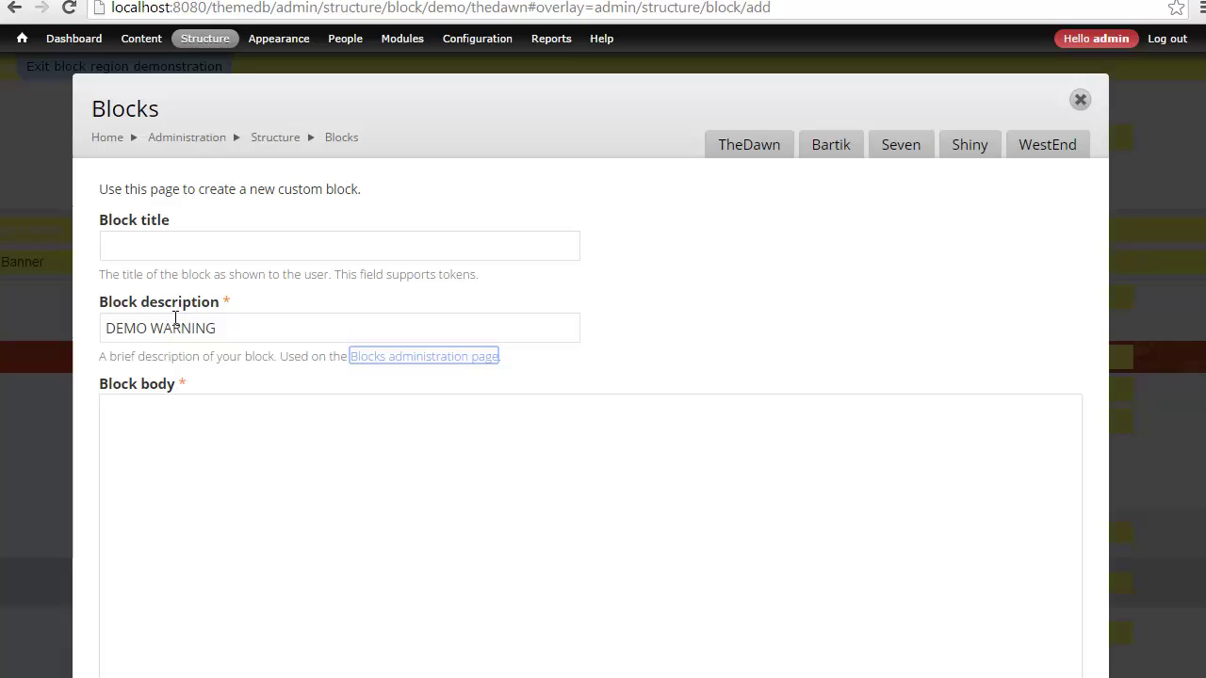
pyautogui.press('Tab')
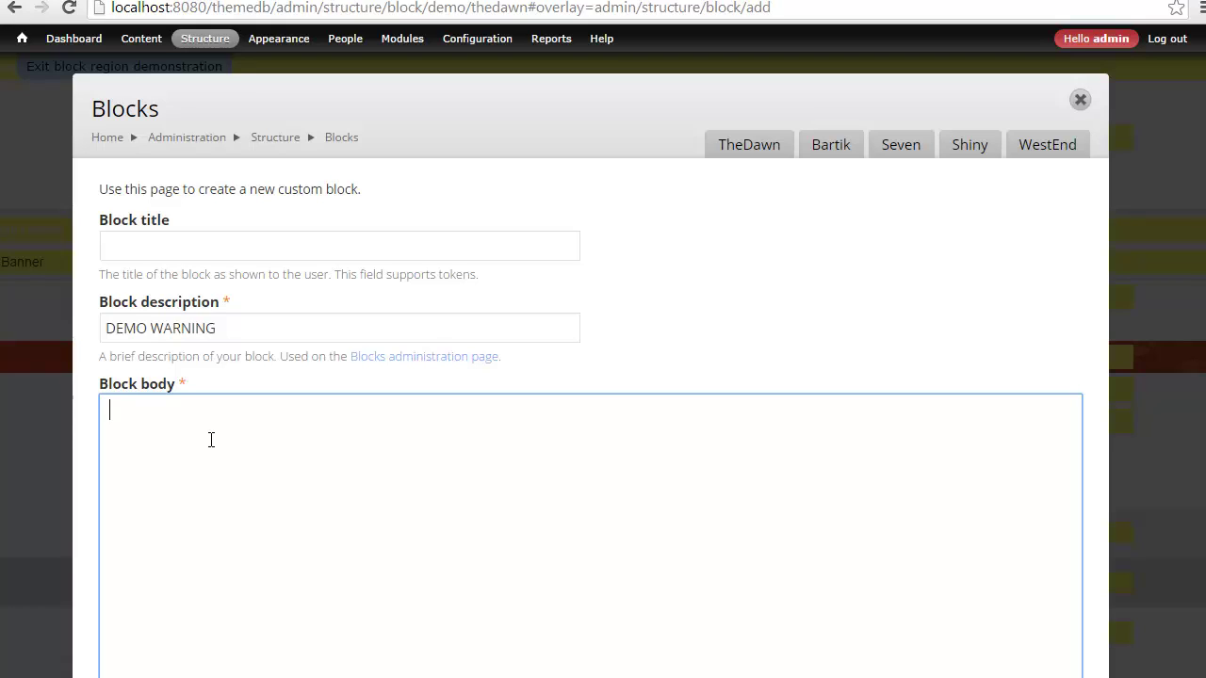
# Type a container div holding a short warning message into the block body.
pyautogui.write('<div')
pyautogui.write(' class="container')
pyautogui.write('">')
pyautogui.press('Return')
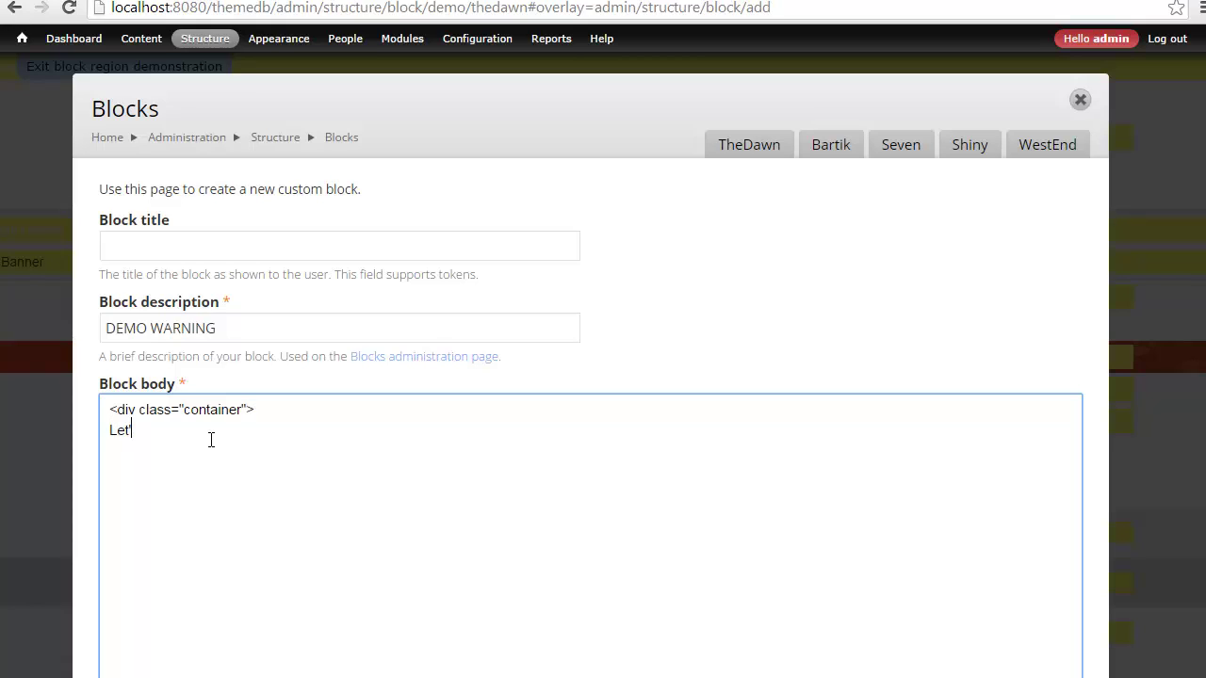
pyautogui.write('some tex')
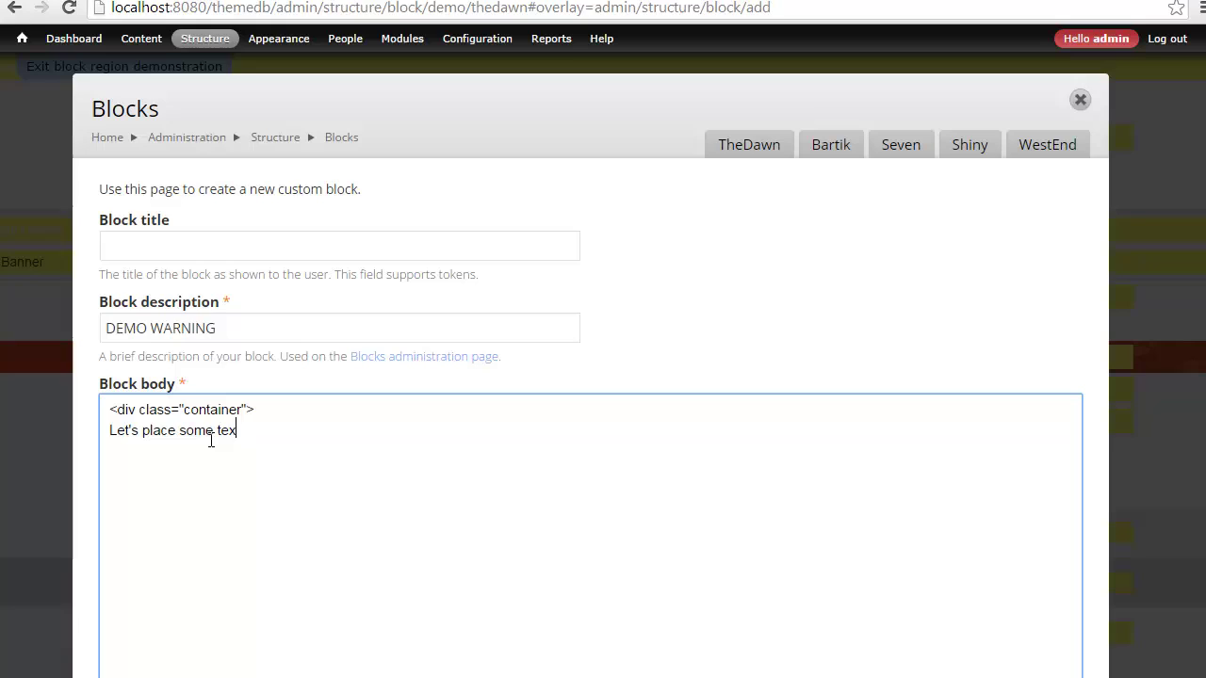
pyautogui.write('t in here and tell people whats')
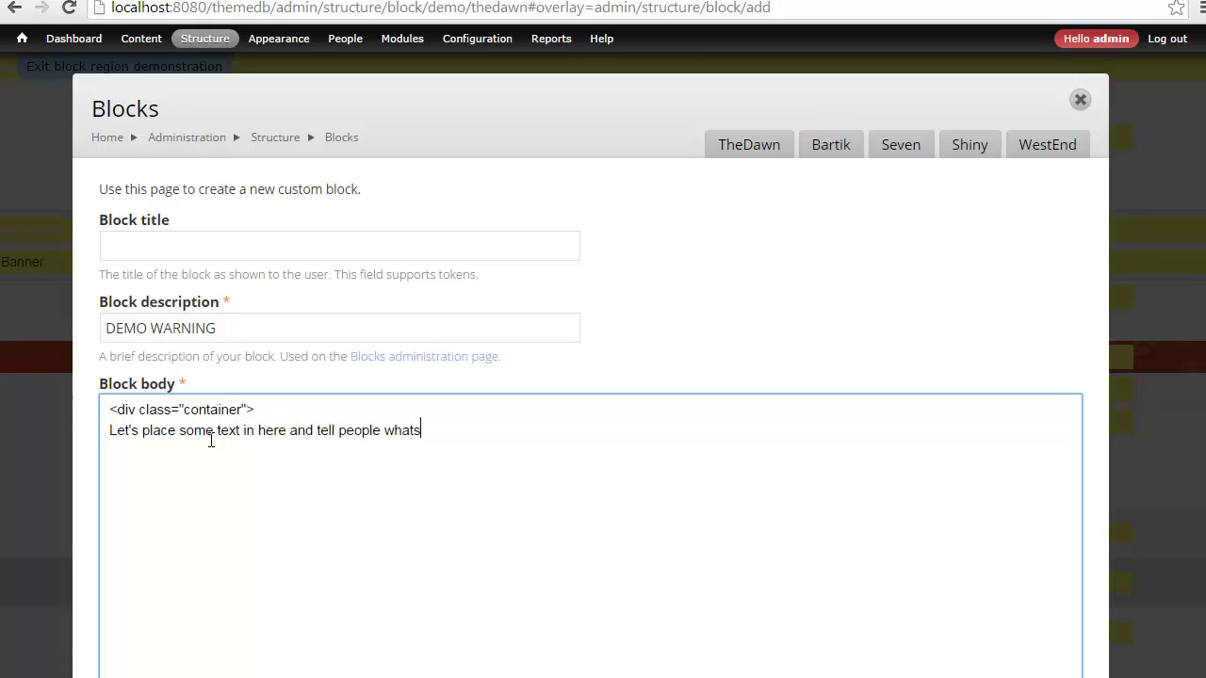
pyautogui.write(' up.')
pyautogui.press('Return')
pyautogui.write('</div>')
# Assign the block to TheDawn's Header Demo region.
pyautogui.scroll(-2, 213, 443)
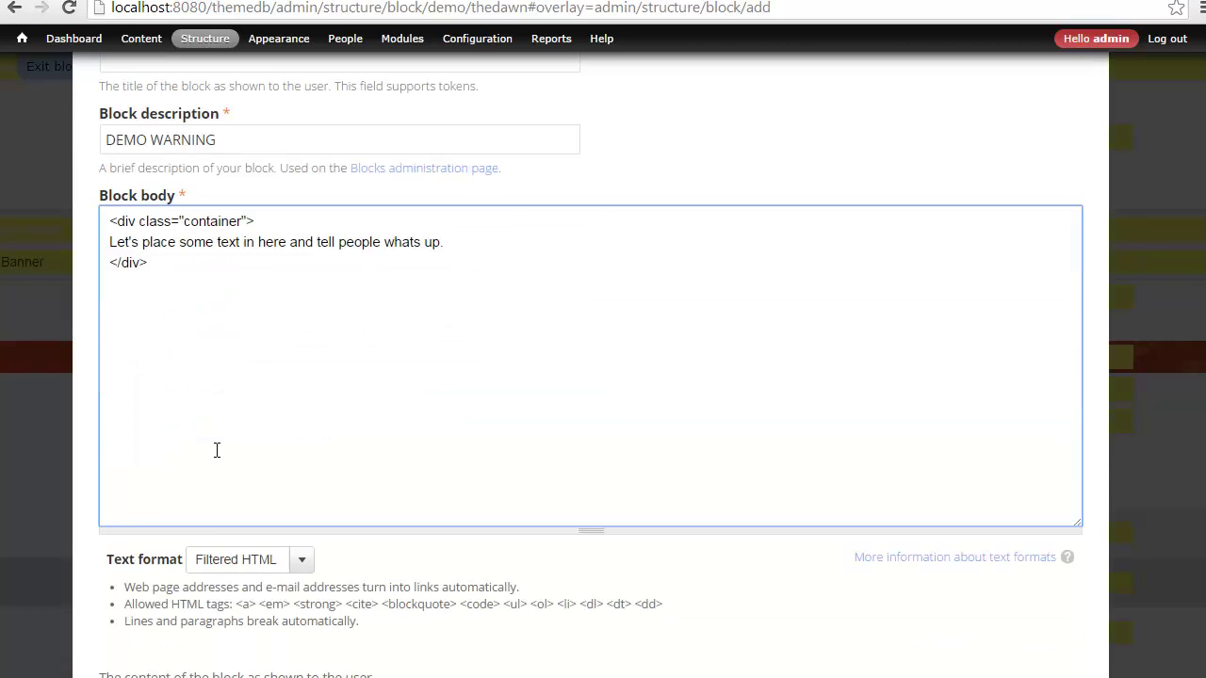
pyautogui.scroll(-2, 215, 453)
pyautogui.scroll(-1, 208, 424)
pyautogui.scroll(-1, 161, 424)
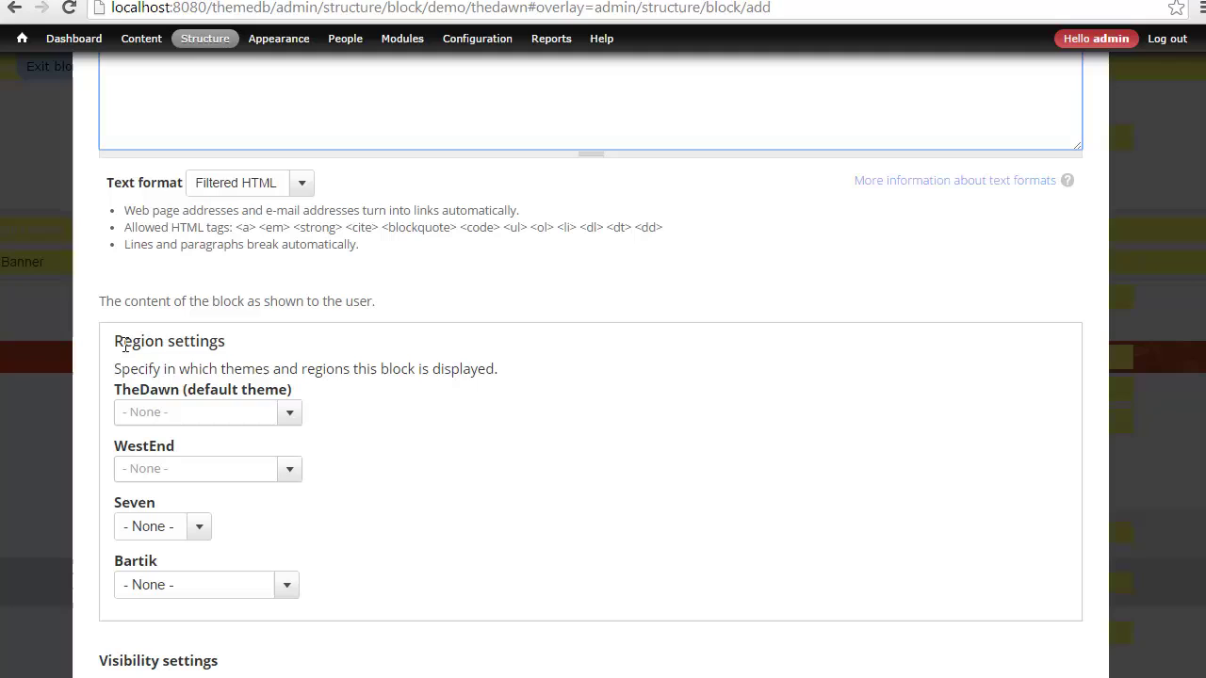
pyautogui.moveTo(123, 341); pyautogui.dragTo(252, 351)
pyautogui.click(176, 403)
pyautogui.click(179, 418)
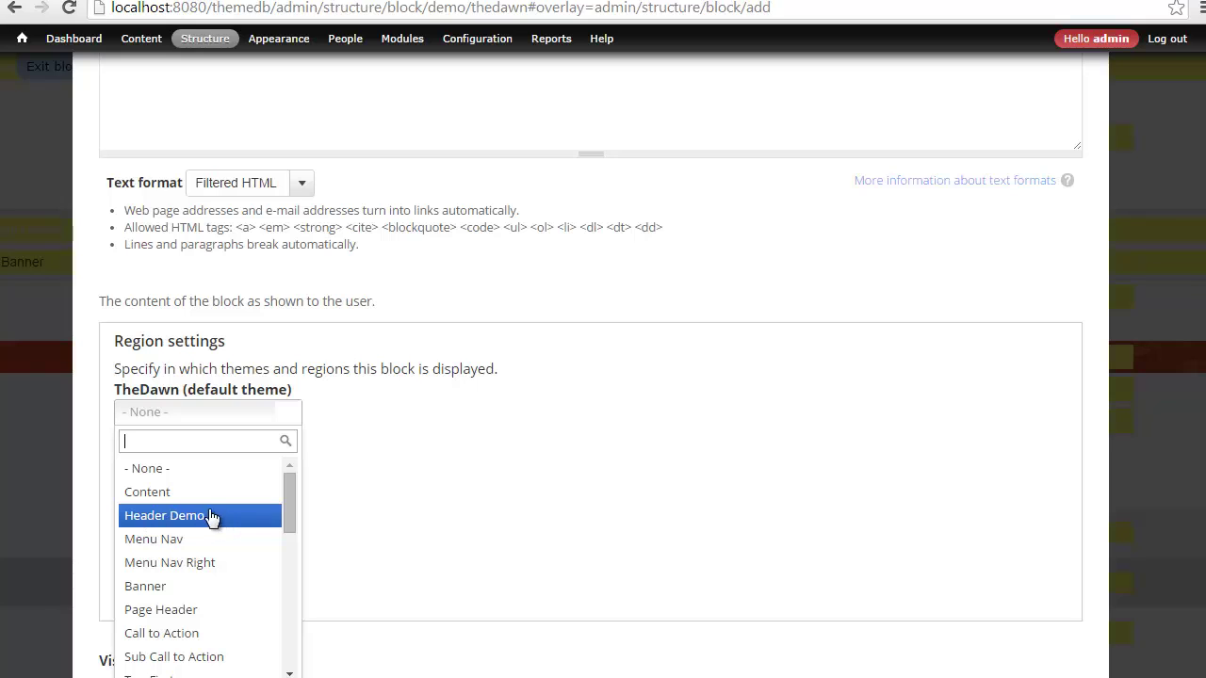
pyautogui.click(146, 517)
# Leave page visibility unrestricted so the block shows on all pages.
pyautogui.scroll(-2, 136, 514)
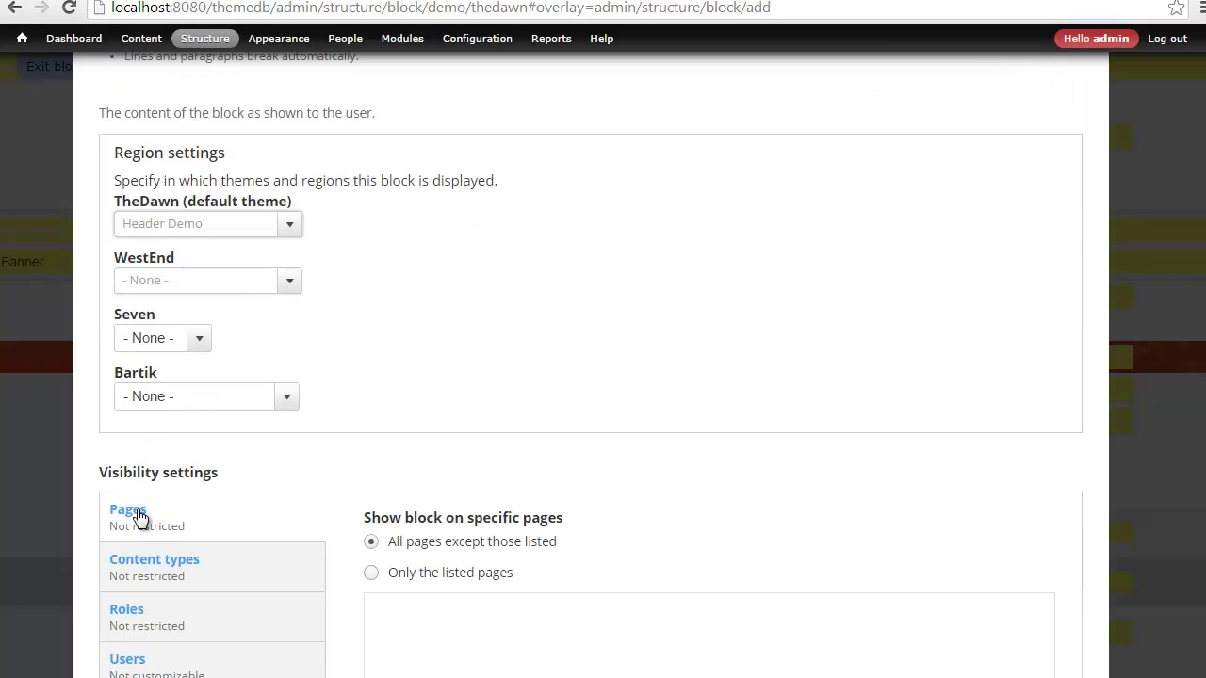
pyautogui.scroll(-2, 136, 514)
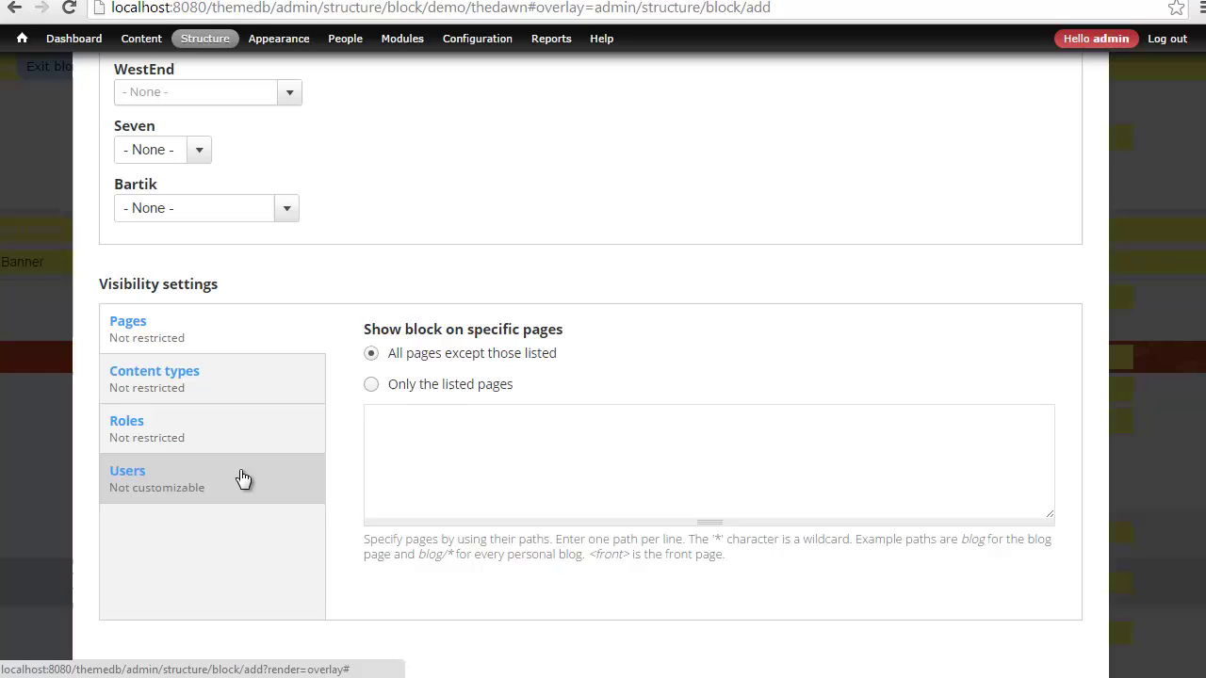
pyautogui.moveTo(365, 328); pyautogui.dragTo(580, 341)
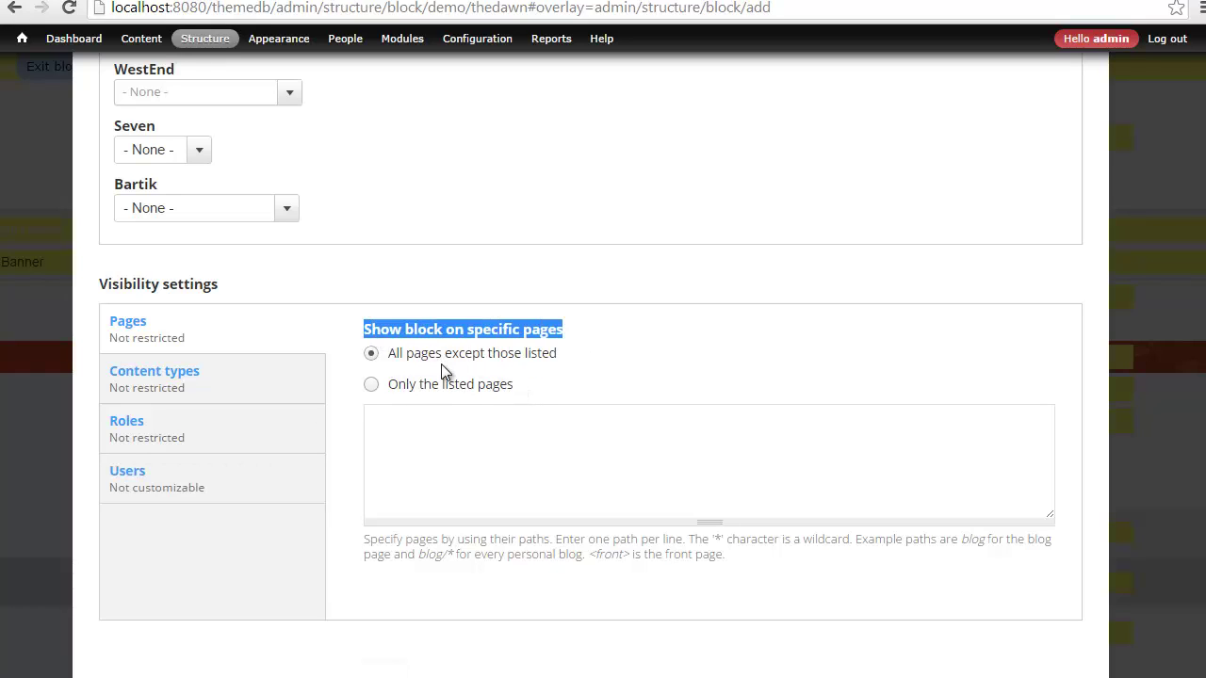
pyautogui.click(426, 420)
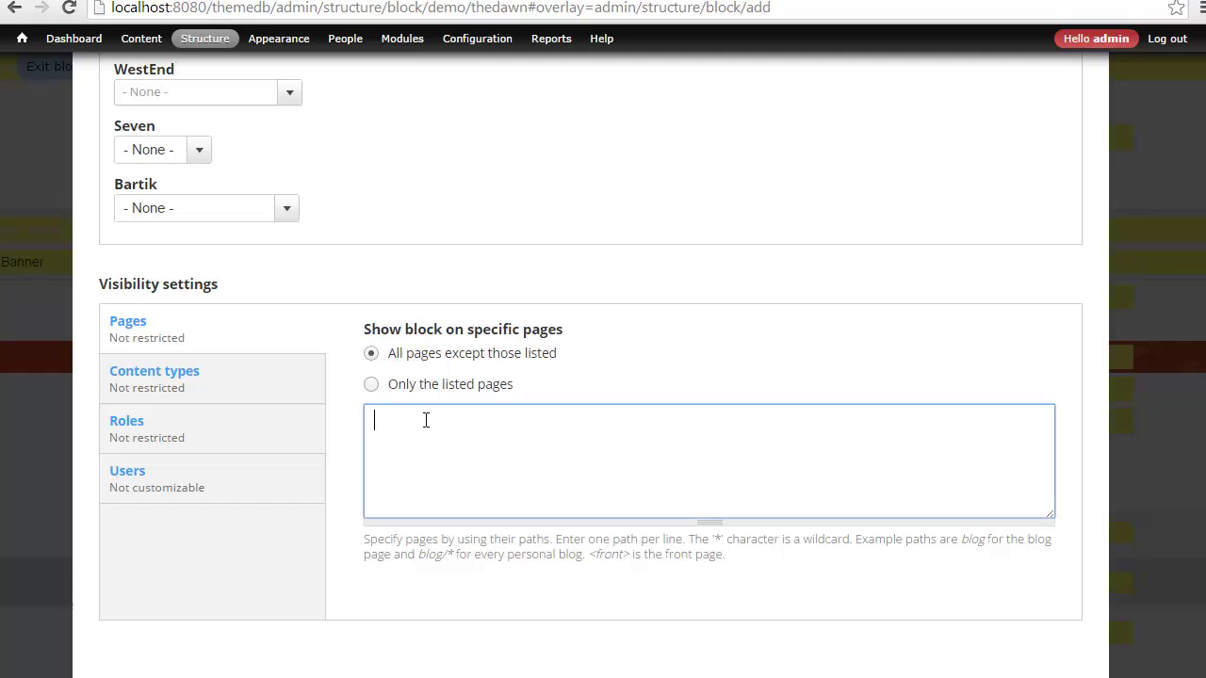
pyautogui.click(373, 386)
pyautogui.click(405, 431)
pyautogui.write('front>')
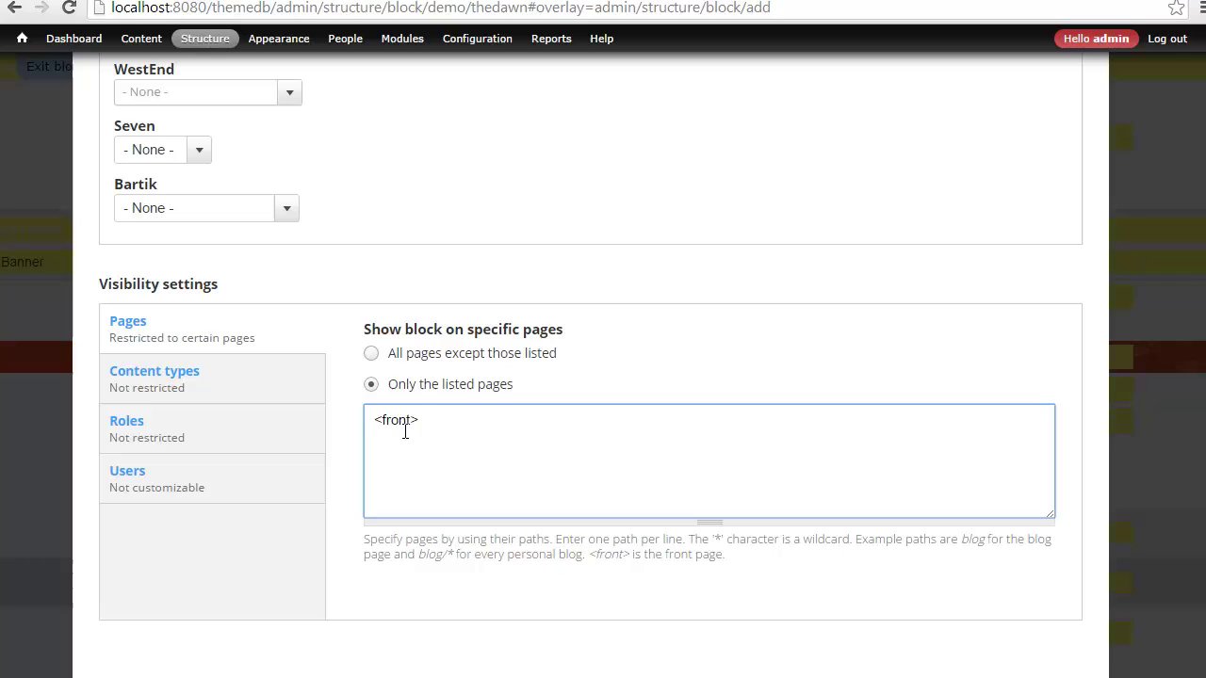
pyautogui.hotkey('ctrl', 'a')
pyautogui.press('BackSpace')
pyautogui.click(371, 353)
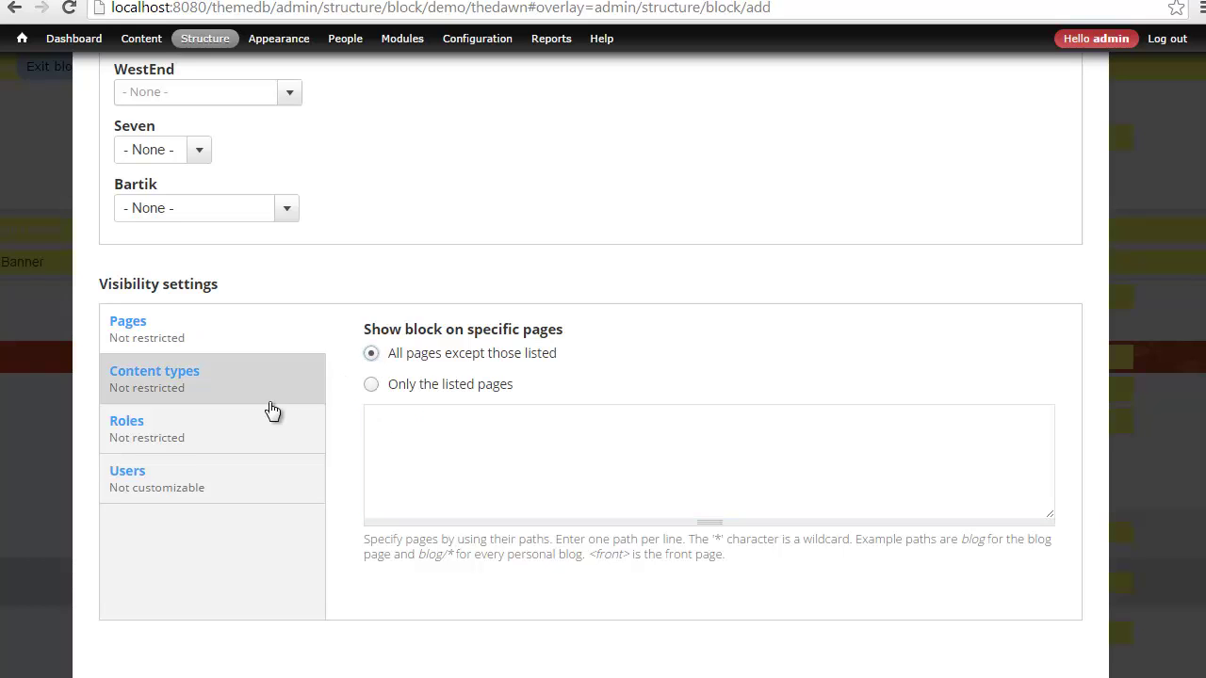
# Save the DEMO WARNING block.
pyautogui.scroll(1, 266, 422)
pyautogui.scroll(-4, 267, 421)
pyautogui.scroll(5, 267, 421)
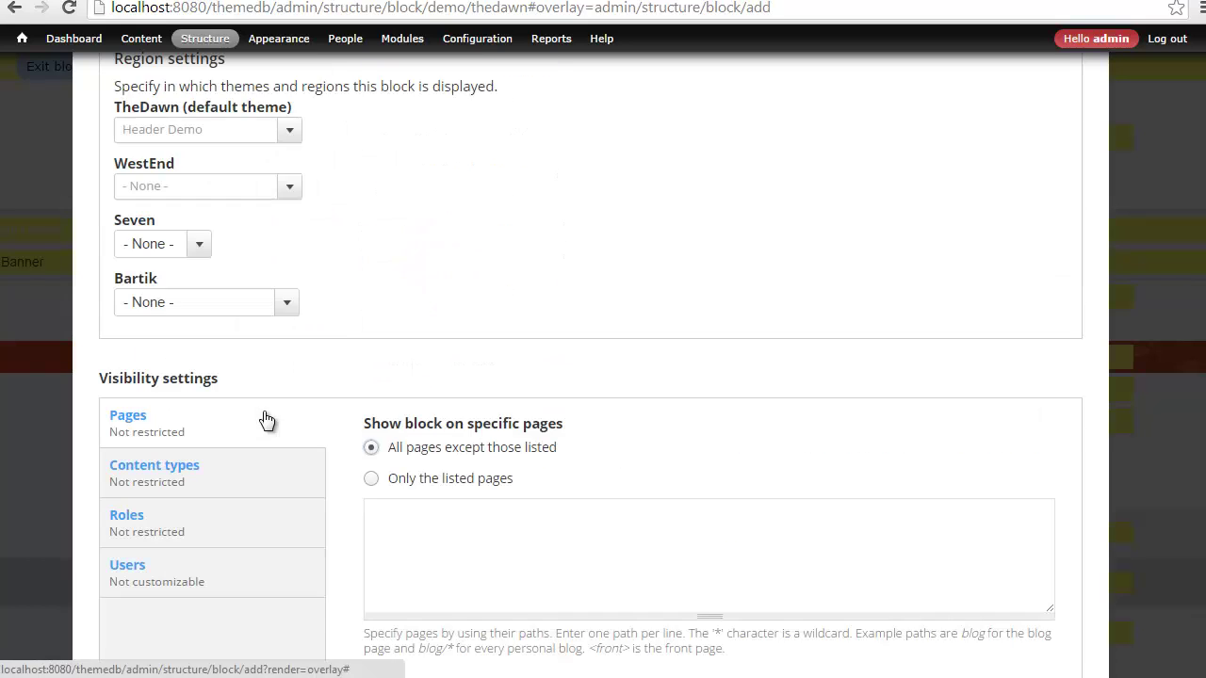
pyautogui.scroll(-5, 267, 421)
pyautogui.scroll(5, 267, 421)
pyautogui.scroll(-5, 270, 342)
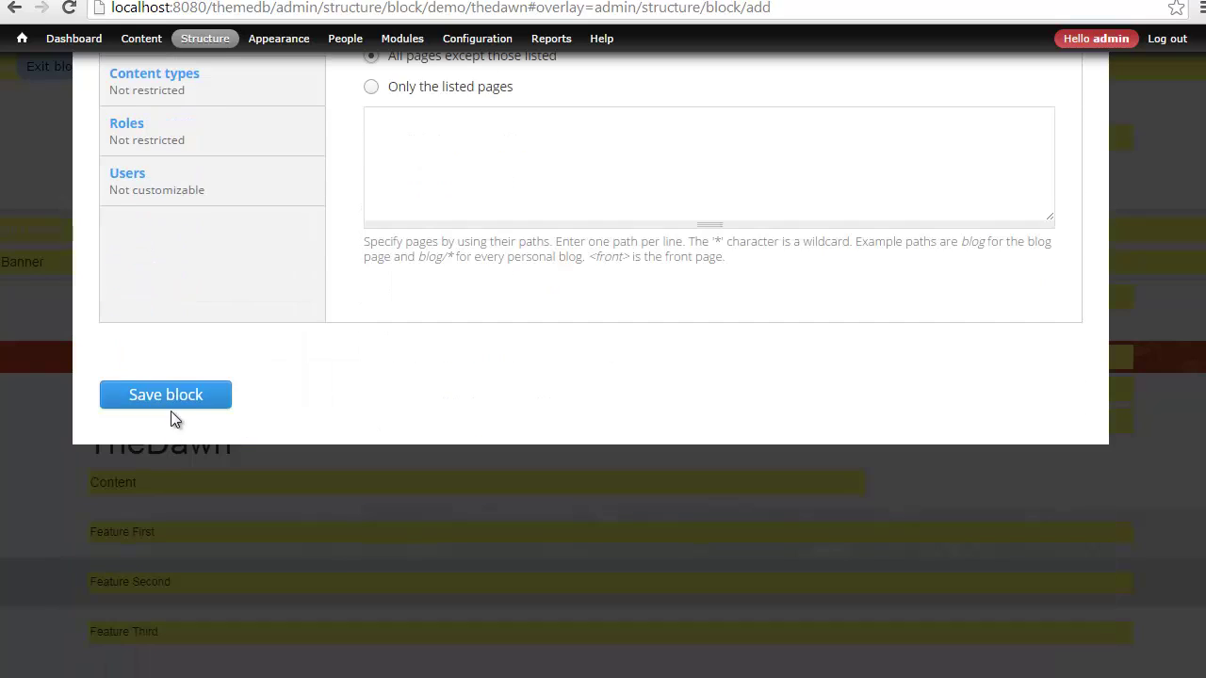
pyautogui.click(226, 398)
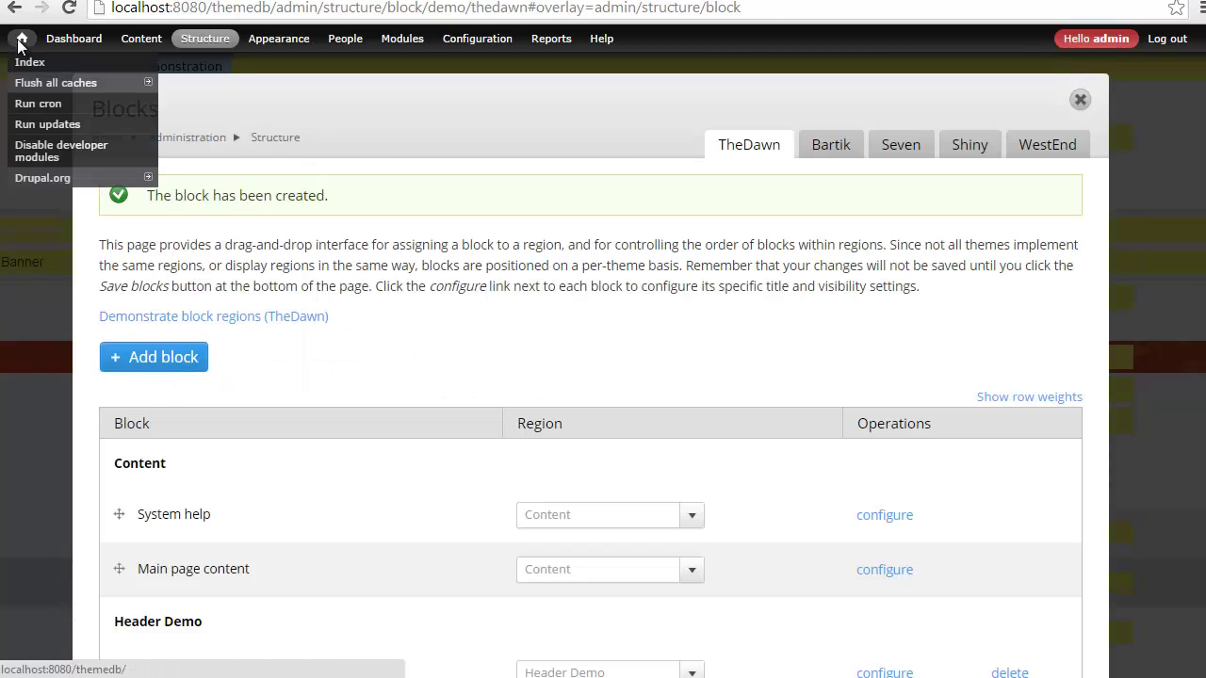
# View the home page's DEMO WARNING notice bar and open the block's configuration.
pyautogui.click(21, 39)
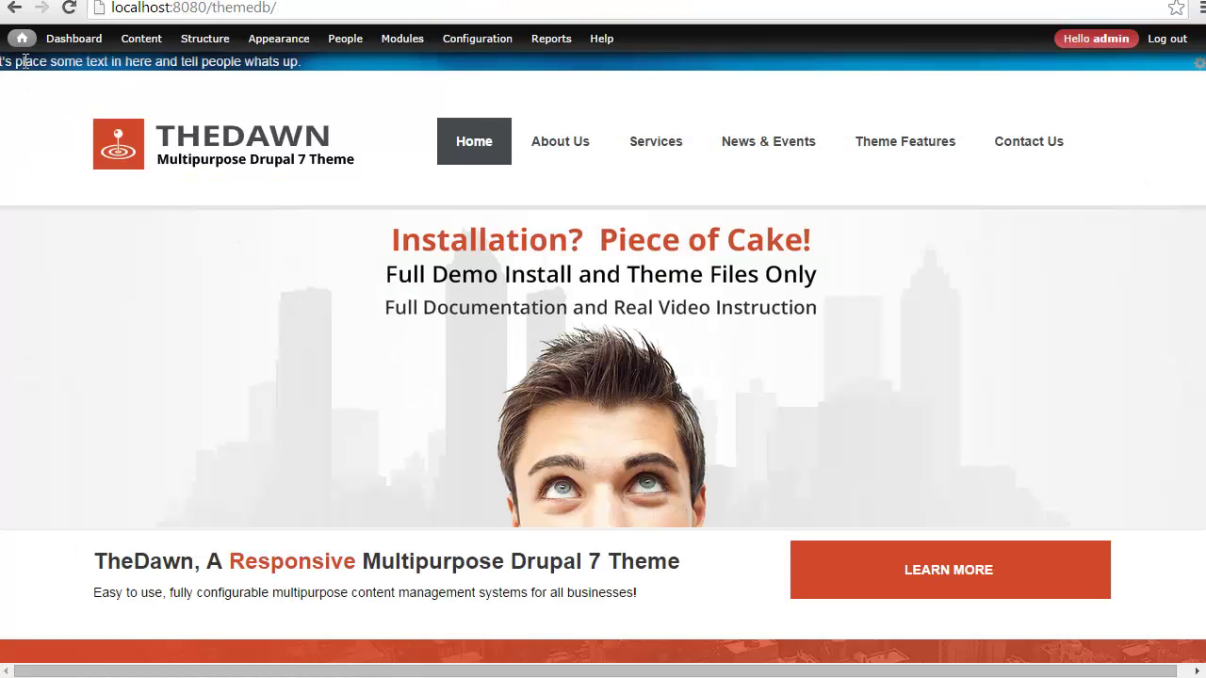
pyautogui.moveTo(25, 61); pyautogui.dragTo(299, 61)
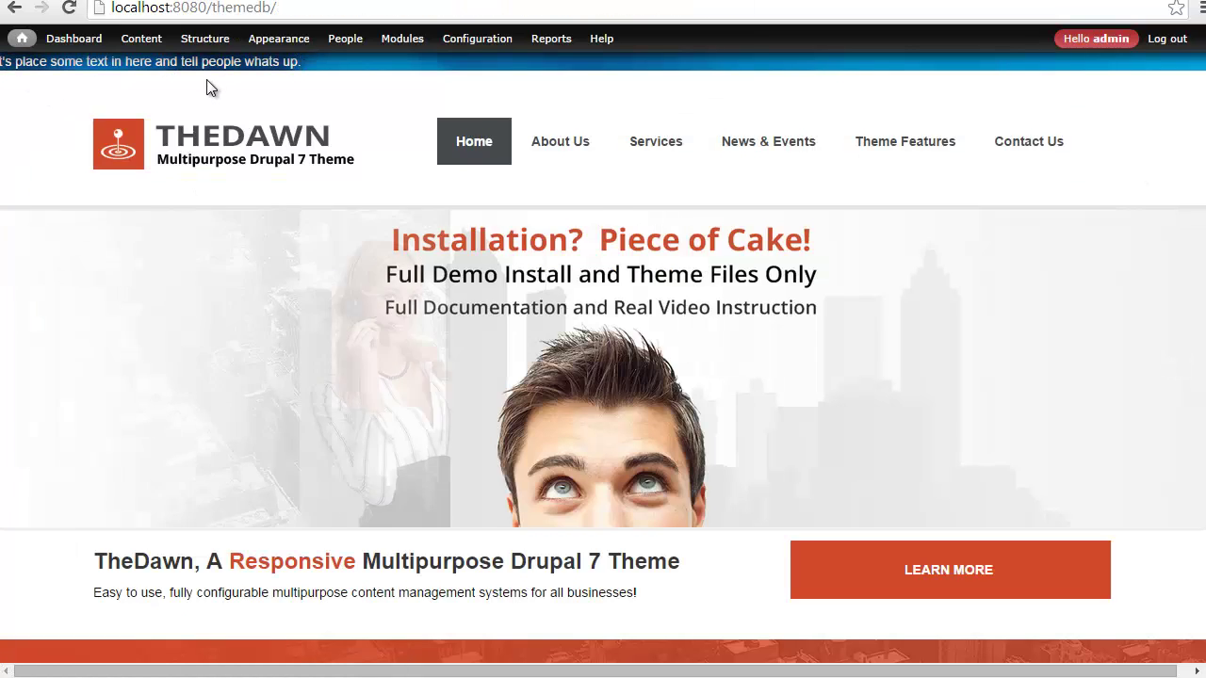
pyautogui.moveTo(20, 68); pyautogui.dragTo(309, 67)
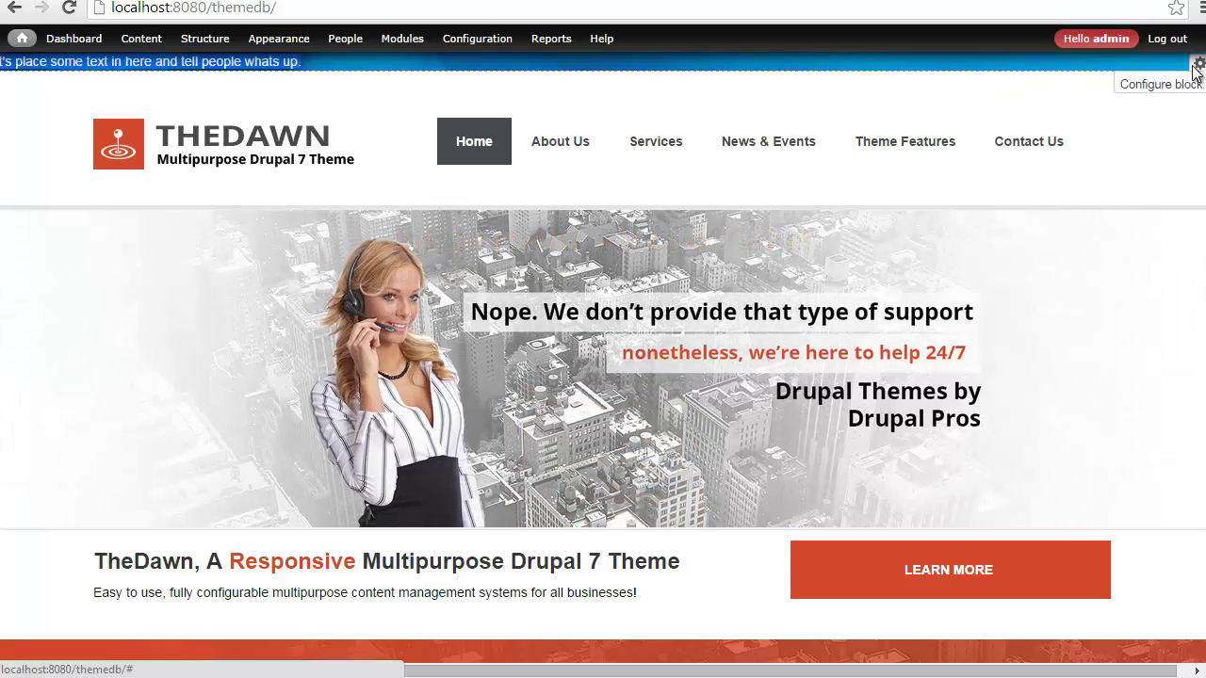
pyautogui.click(1168, 83)
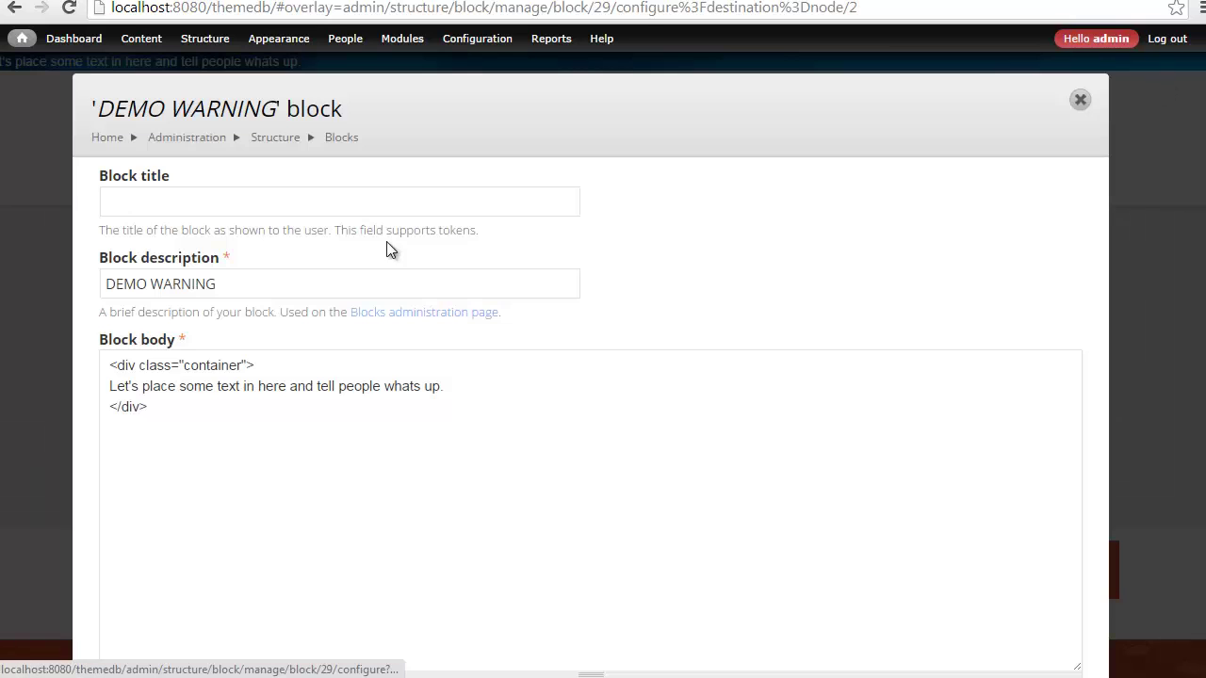
# Change the DEMO WARNING block's text format to Full HTML and save it.
pyautogui.scroll(-2, 302, 269)
pyautogui.click(295, 272)
pyautogui.hotkey('ctrl', 'a')
pyautogui.scroll(-3, 296, 276)
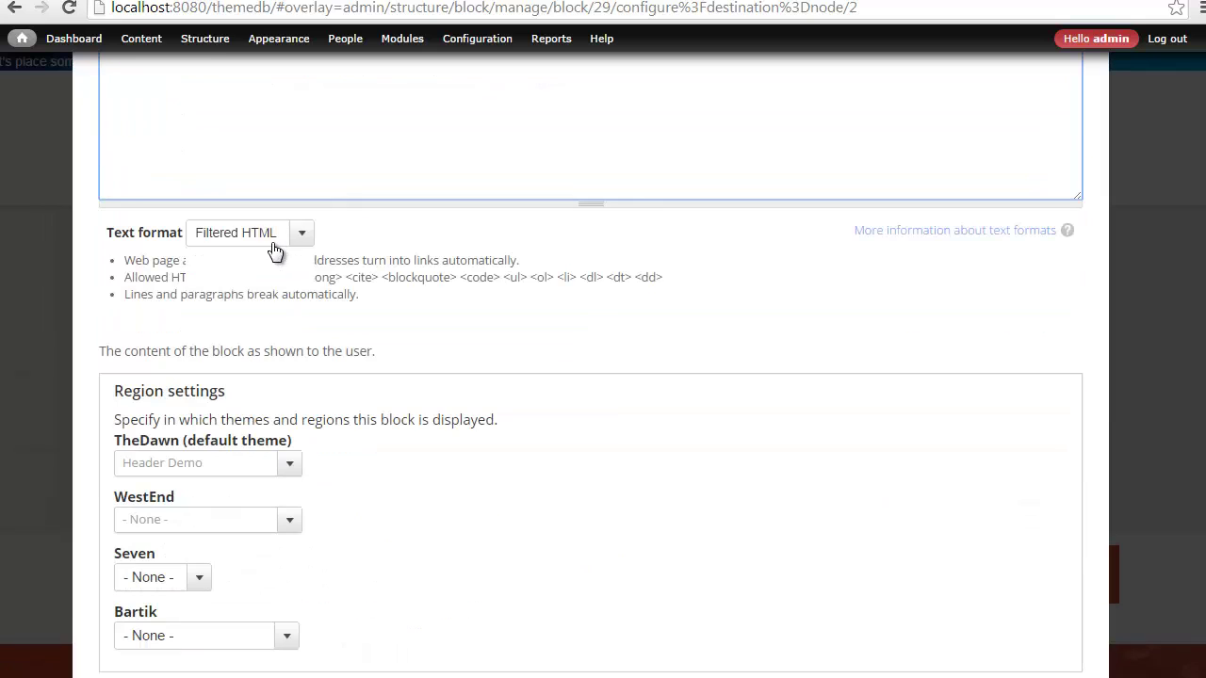
pyautogui.click(302, 232)
pyautogui.click(227, 267)
pyautogui.scroll(-5, 35, 377)
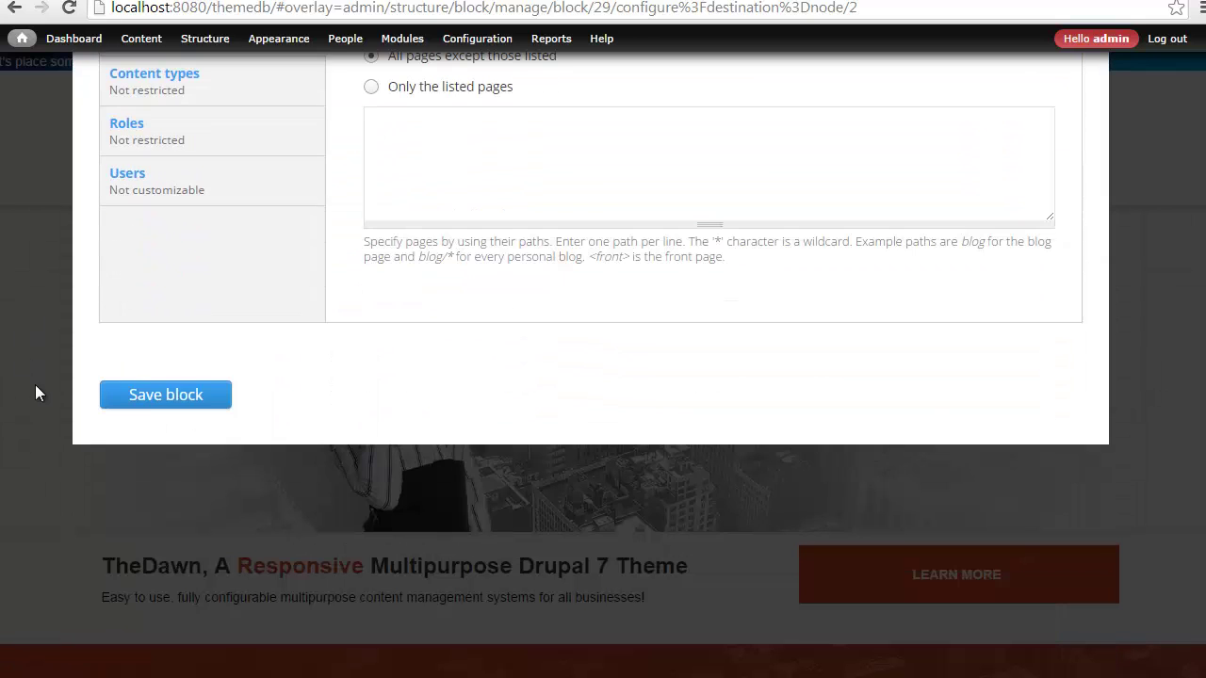
pyautogui.click(153, 396)
pyautogui.moveTo(223, 62)
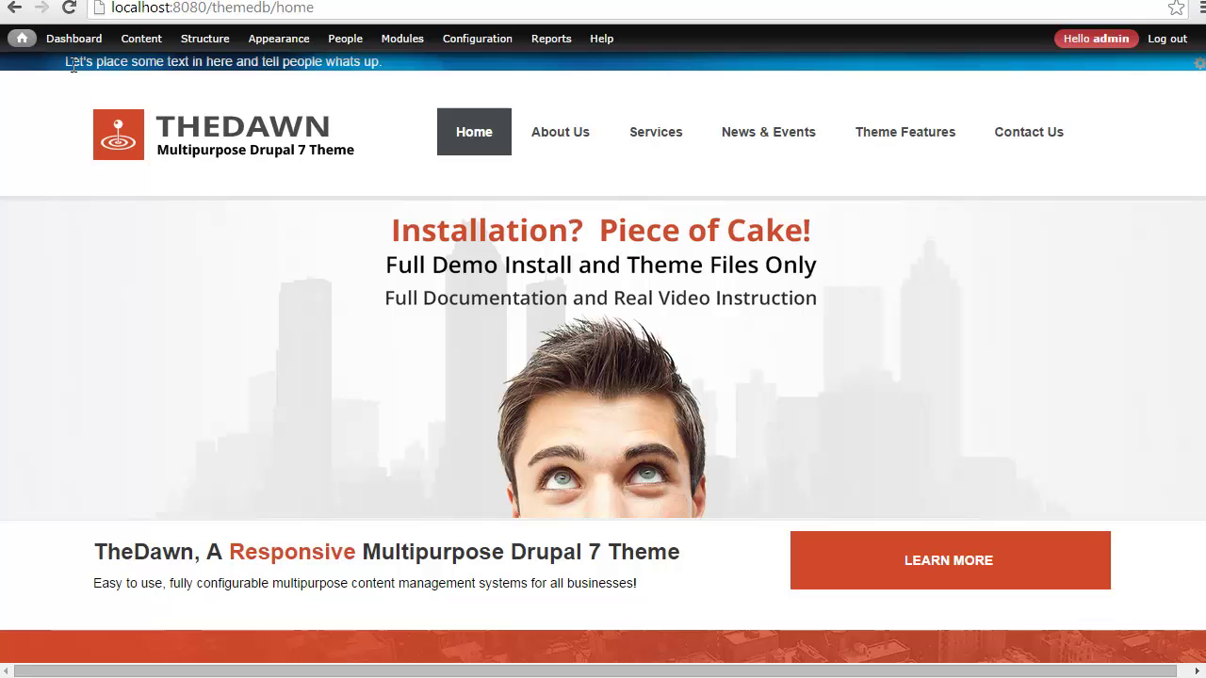
pyautogui.scroll(-1, 73, 291)
pyautogui.scroll(-3, 73, 291)
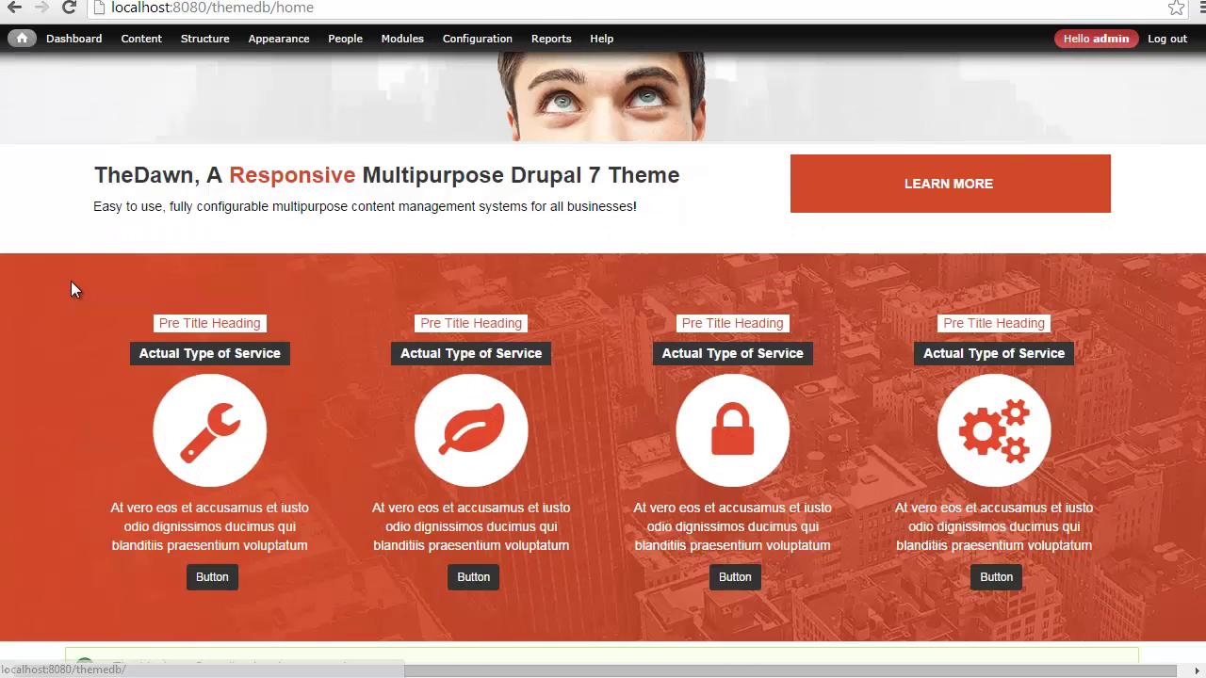
pyautogui.scroll(4, 73, 291)
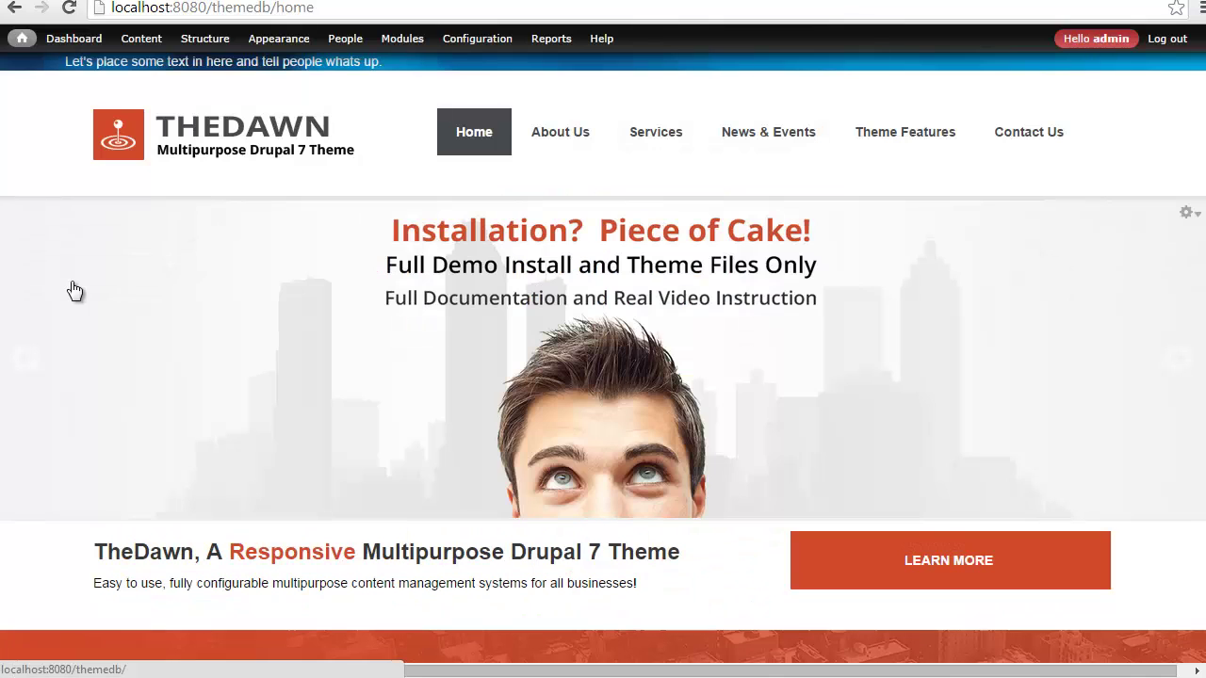